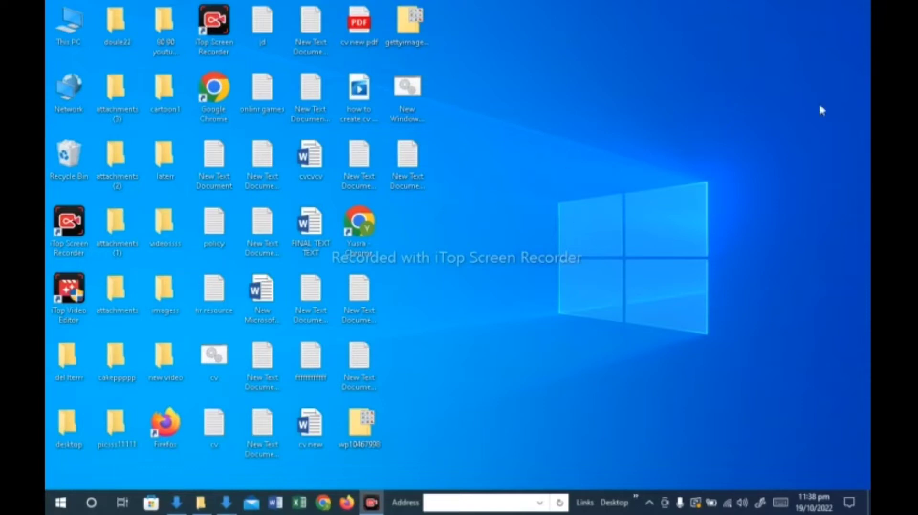
# Open Google Chrome with the first listed profile.
pyautogui.click(221, 125)
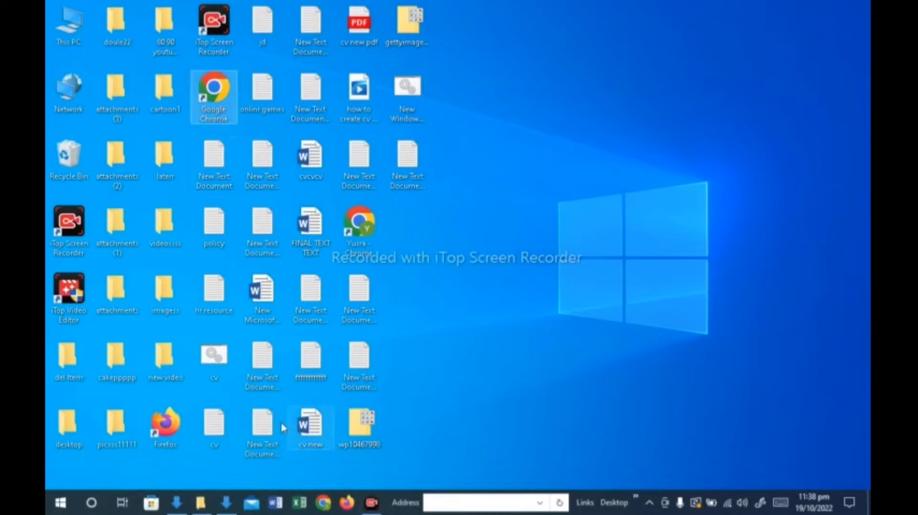
pyautogui.doubleClick(221, 126)
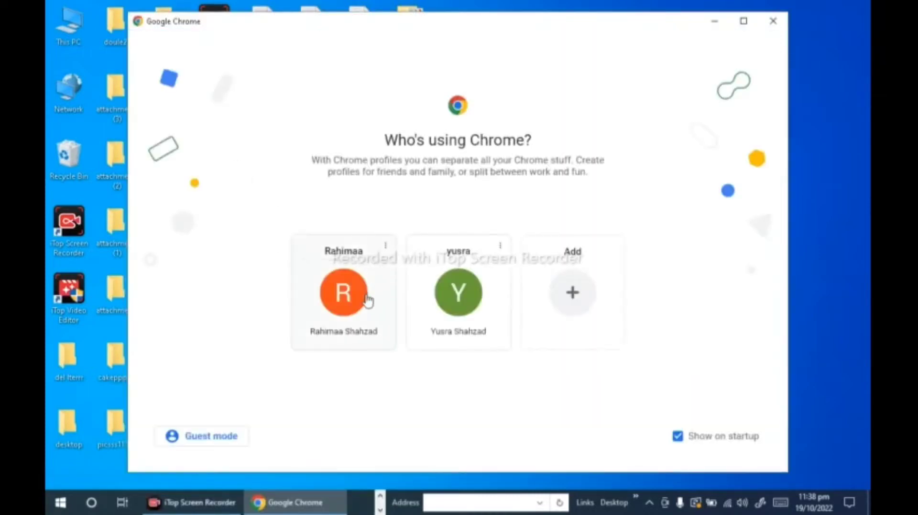
pyautogui.click(367, 302)
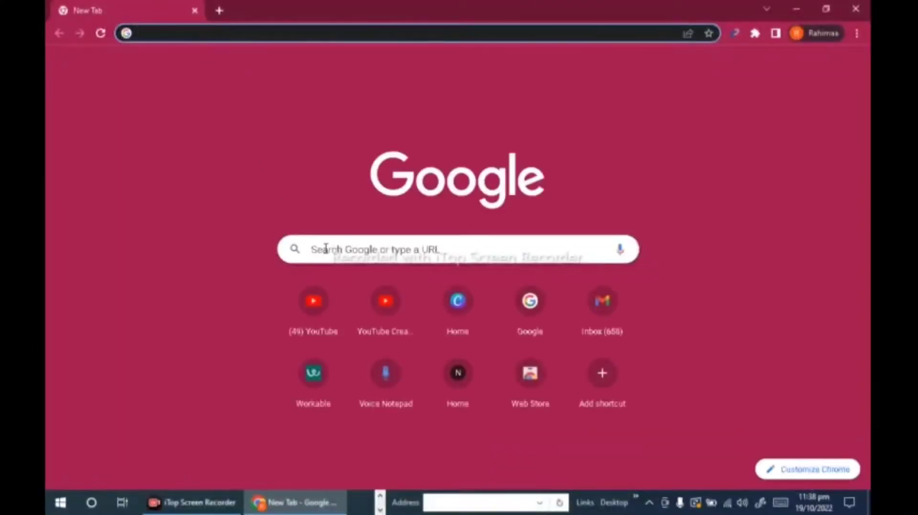
# Search Google for preply and open the preply.com home page from the results.
pyautogui.click(325, 248)
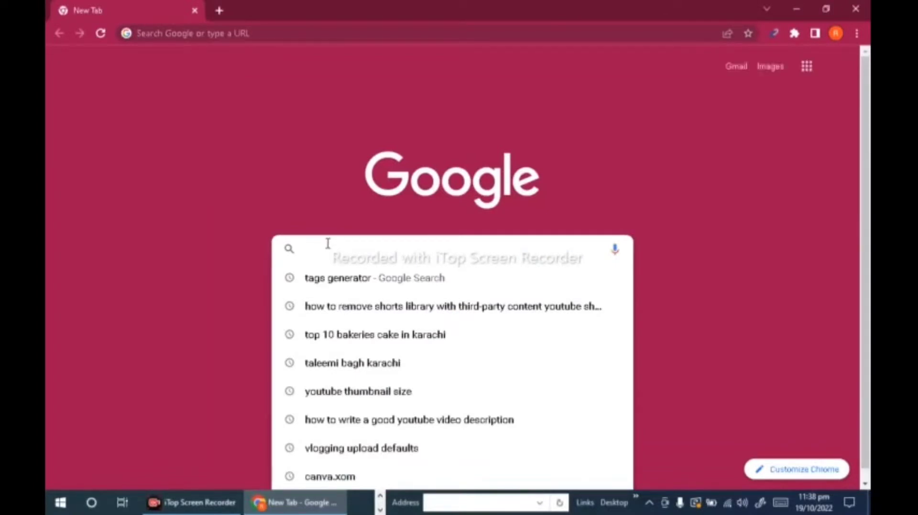
pyautogui.write('pre')
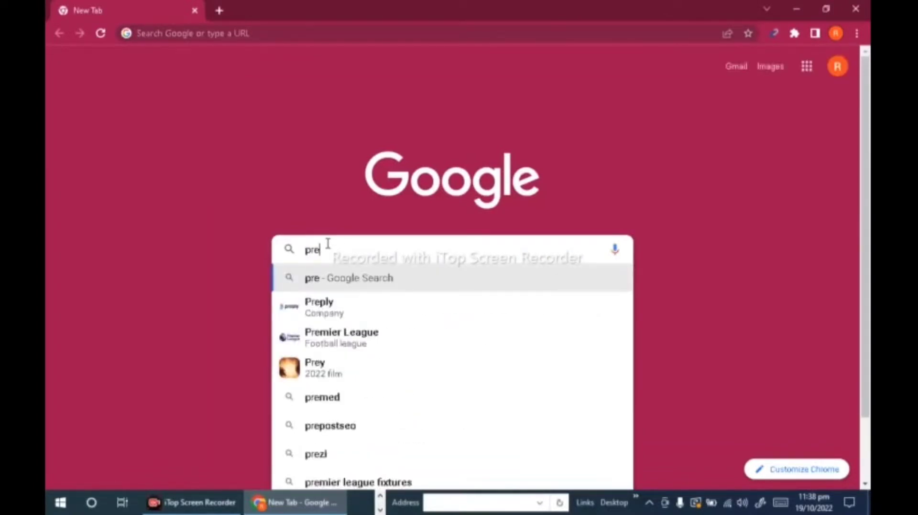
pyautogui.write('ply')
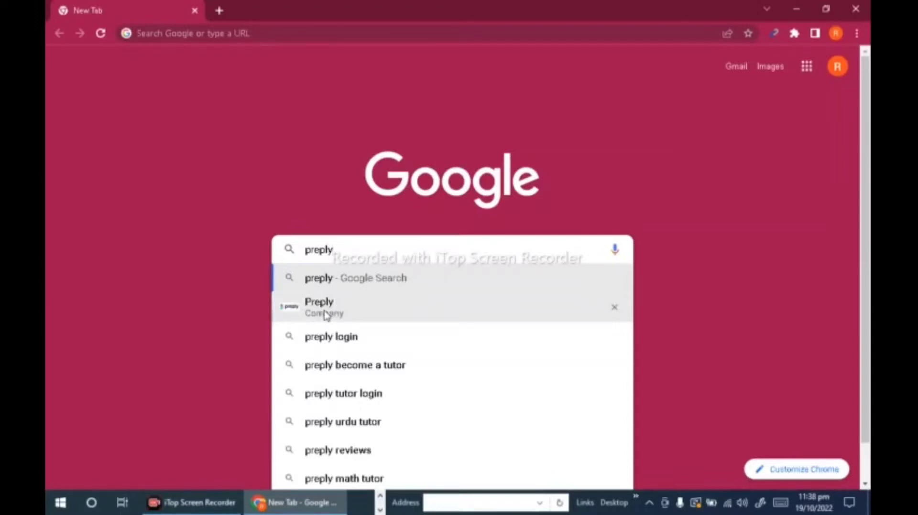
pyautogui.click(325, 316)
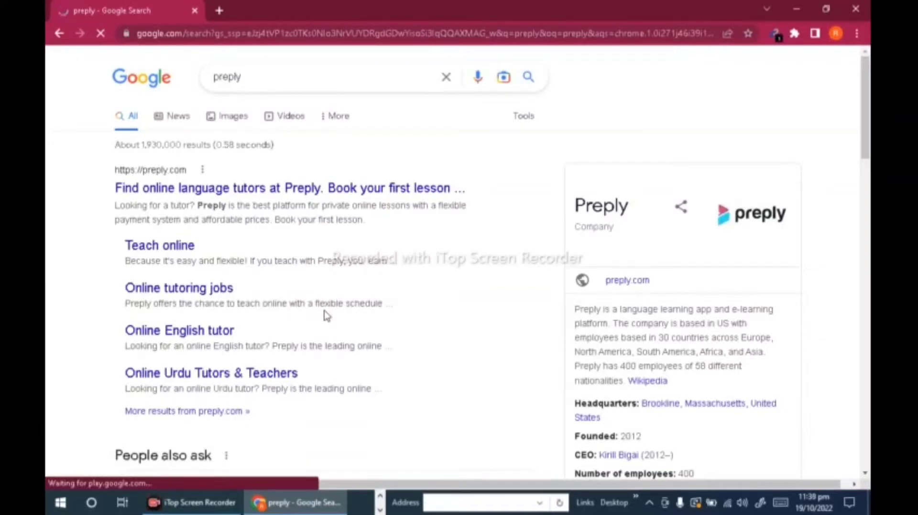
pyautogui.click(147, 189)
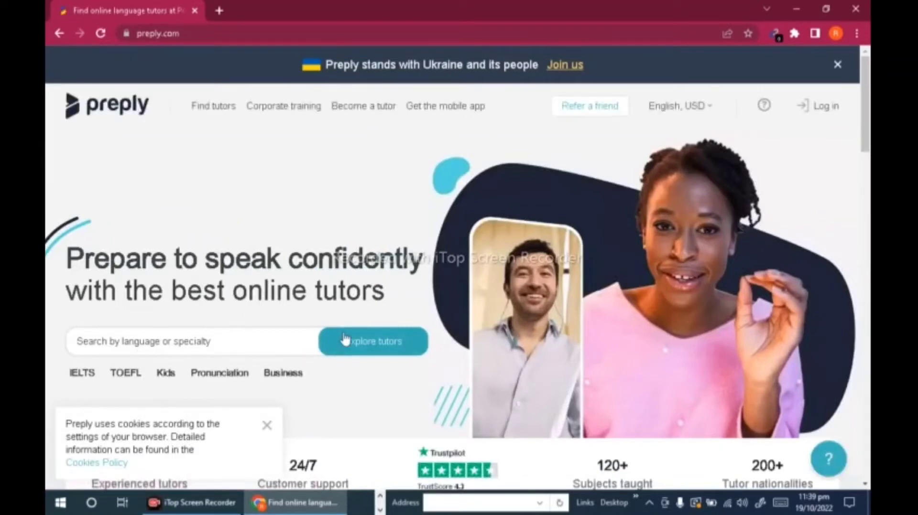
# Look over the Preply home page and search for tutors with the subject english.
pyautogui.scroll(-3, 359, 320)
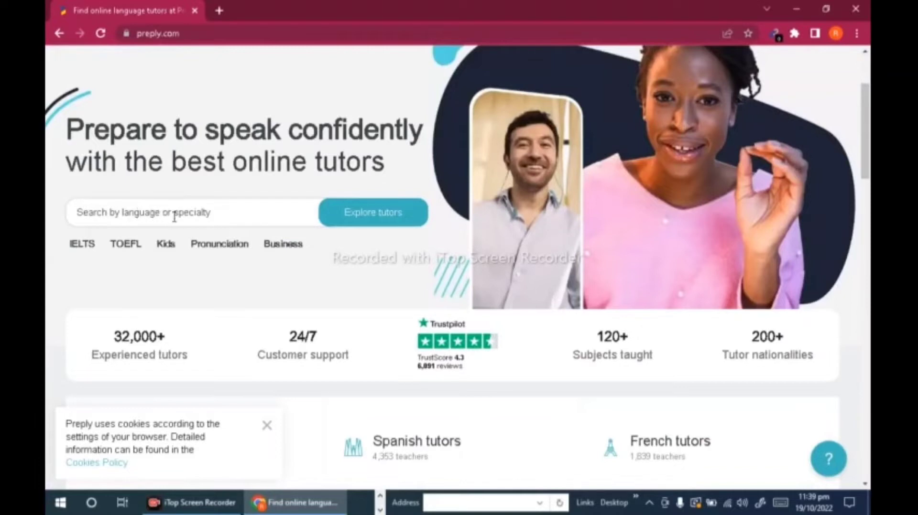
pyautogui.click(361, 225)
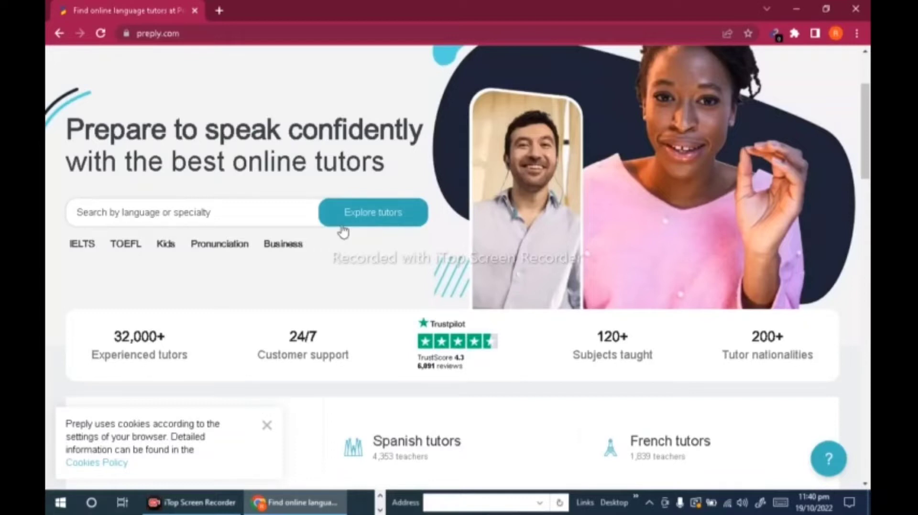
pyautogui.scroll(3, 345, 223)
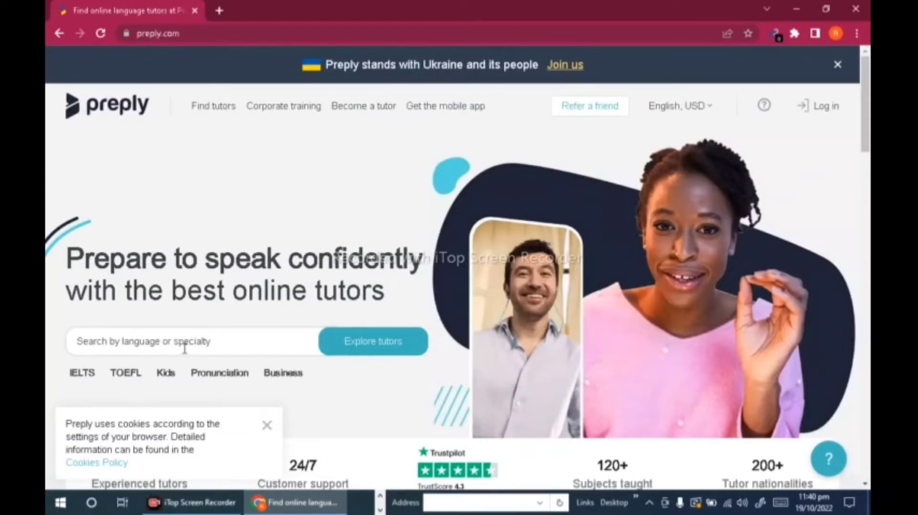
pyautogui.click(130, 342)
pyautogui.write('eb')
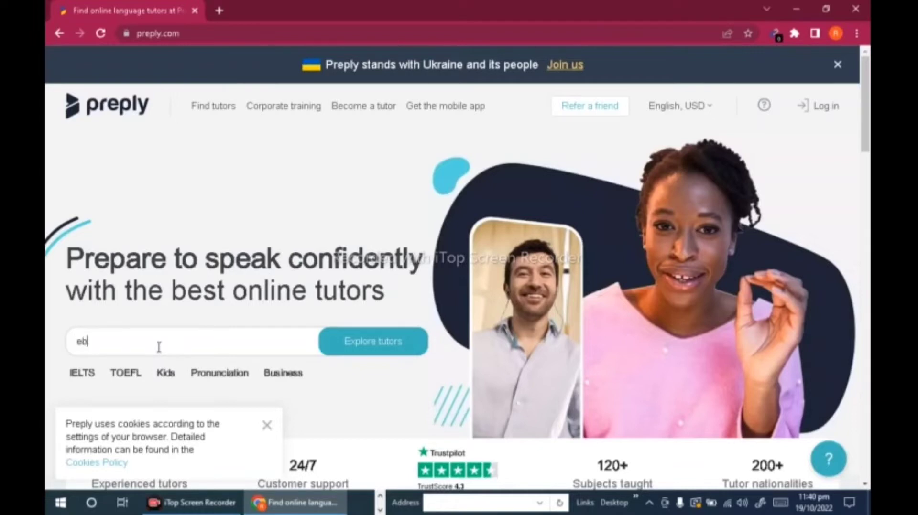
pyautogui.press('BackSpace')
pyautogui.write('nglish')
pyautogui.click(379, 354)
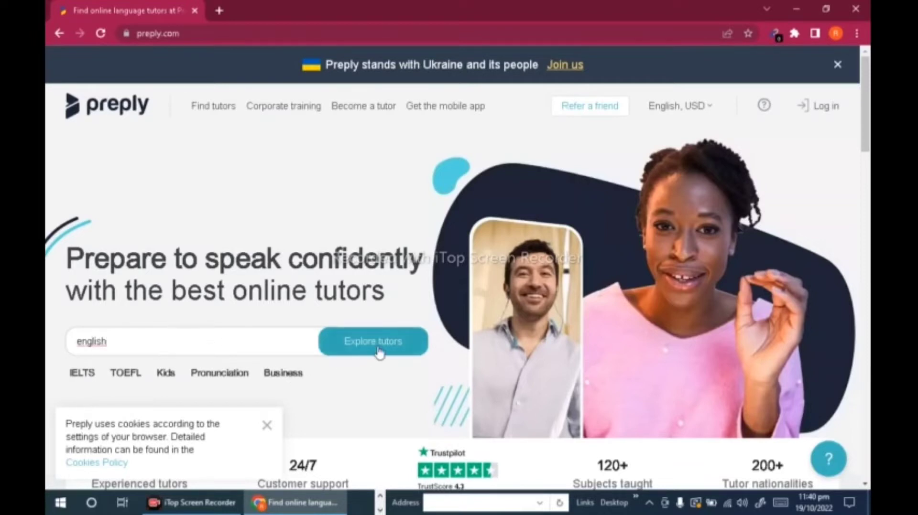
pyautogui.click(379, 354)
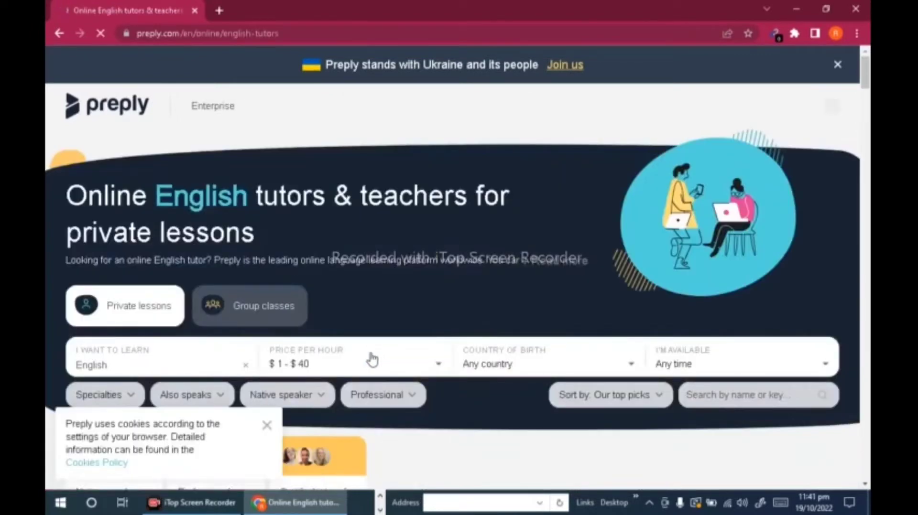
# Examine the English tutor listings, comparing the tutors' hourly rates, ratings, student numbers and lesson counts.
pyautogui.scroll(-5, 373, 359)
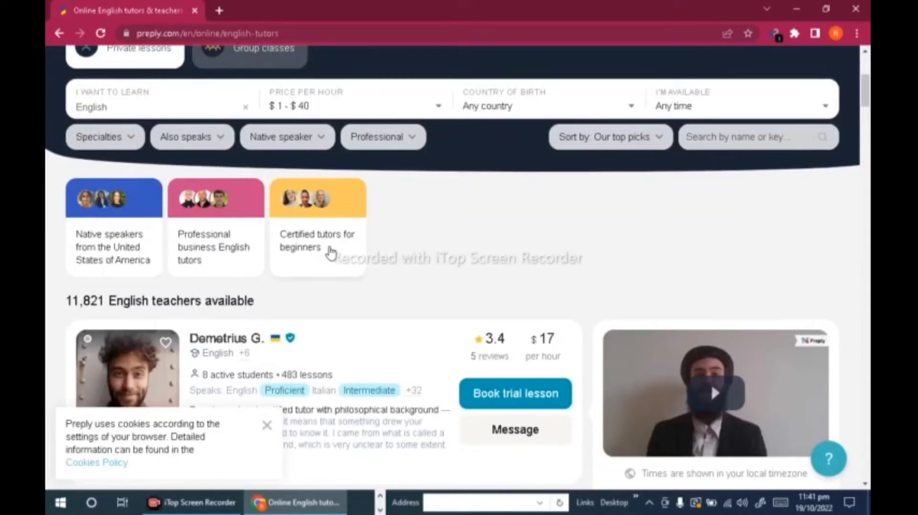
pyautogui.click(98, 261)
pyautogui.scroll(-1, 287, 330)
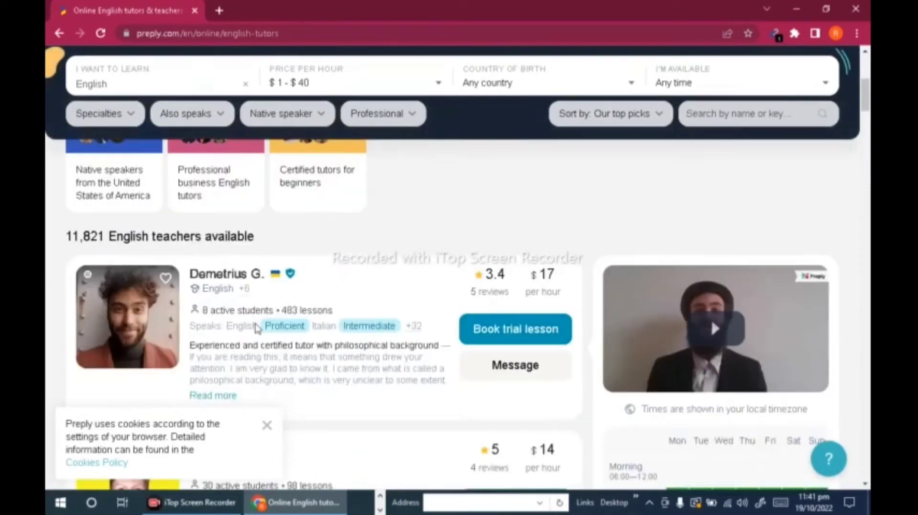
pyautogui.scroll(-2, 184, 292)
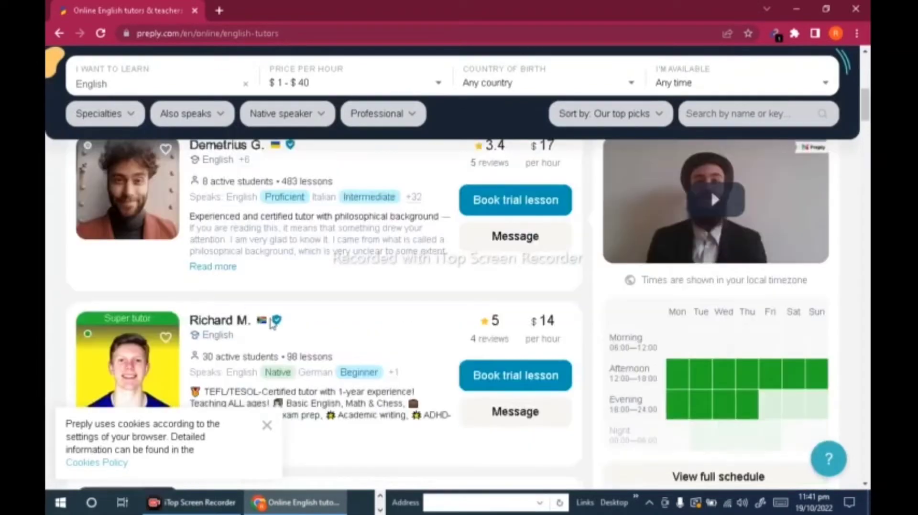
pyautogui.scroll(-5, 226, 349)
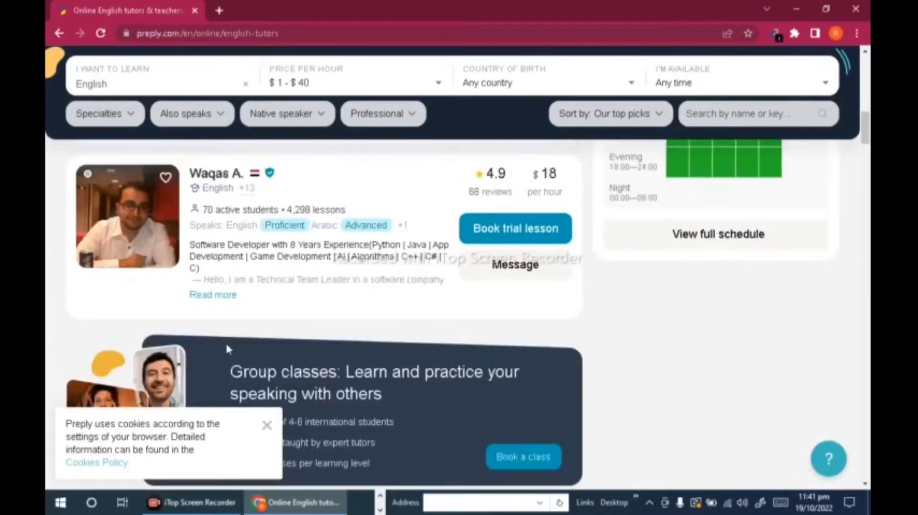
pyautogui.scroll(2, 225, 342)
pyautogui.scroll(4, 225, 337)
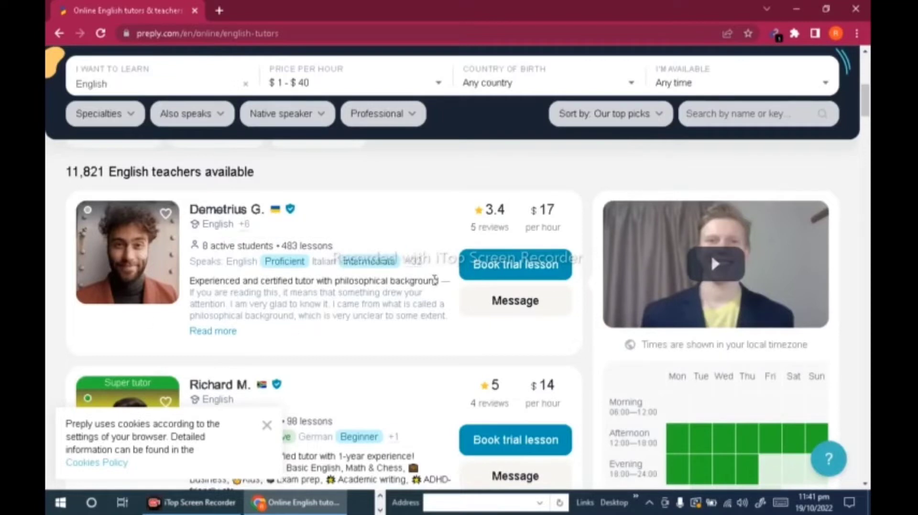
pyautogui.scroll(-1, 430, 348)
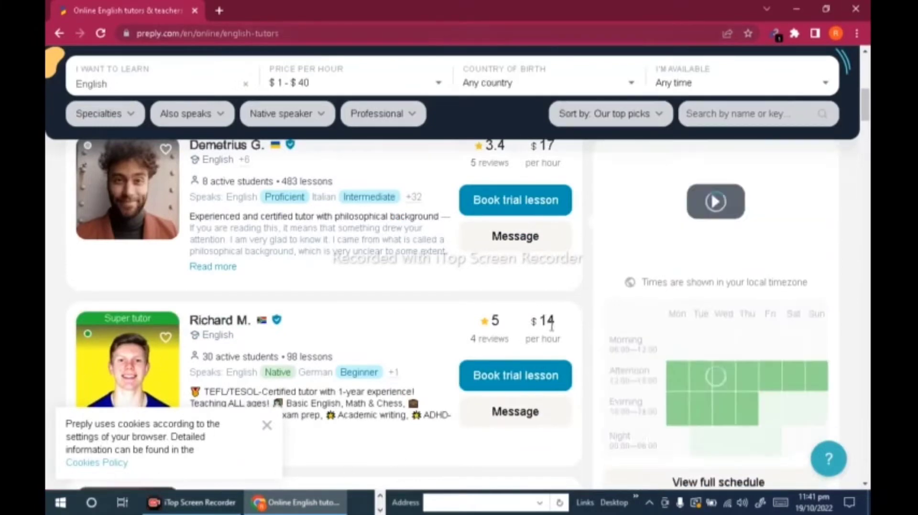
pyautogui.scroll(2, 546, 329)
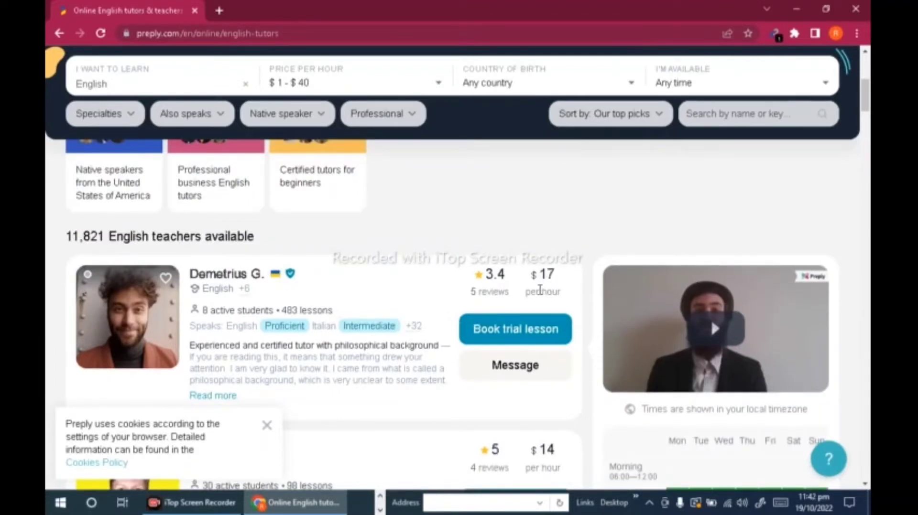
pyautogui.scroll(-2, 546, 342)
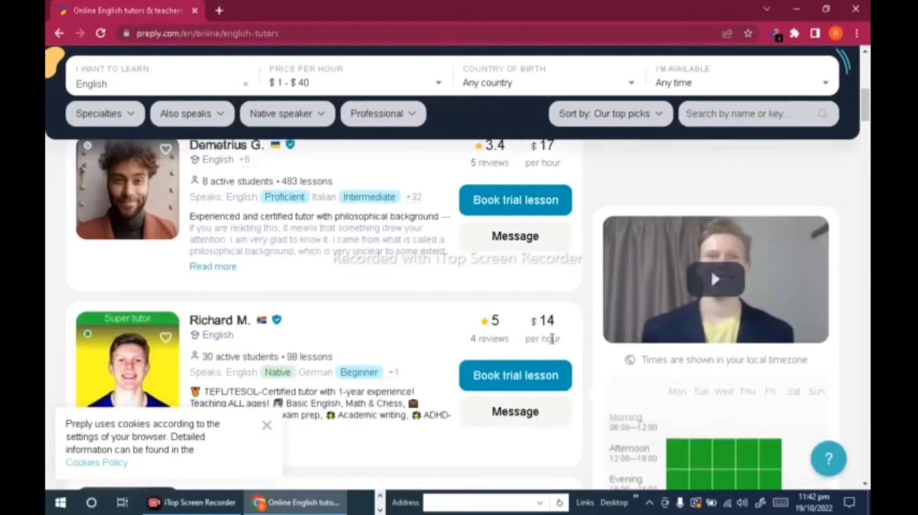
pyautogui.scroll(-2, 550, 341)
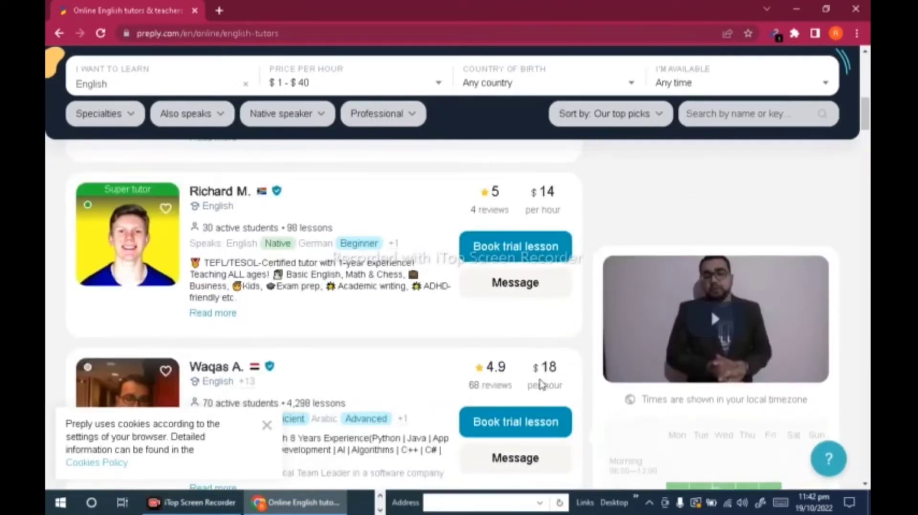
pyautogui.scroll(-1, 554, 384)
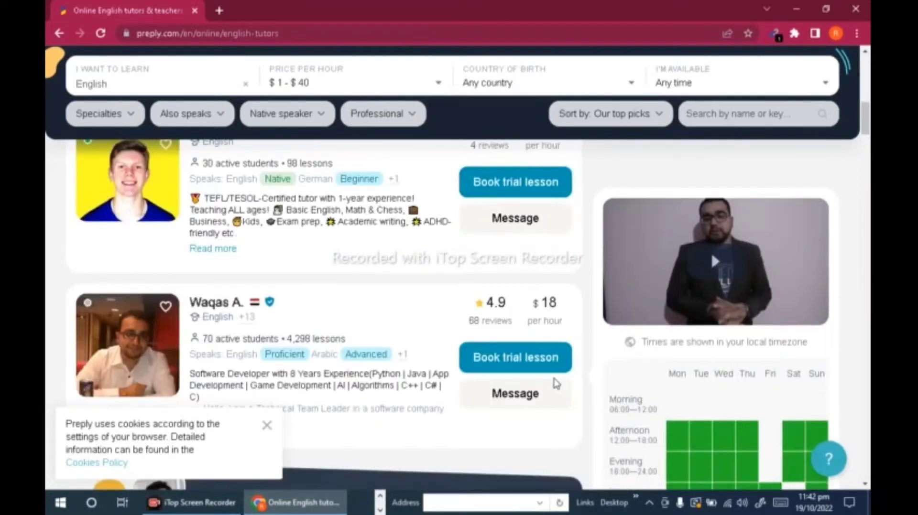
pyautogui.scroll(3, 303, 356)
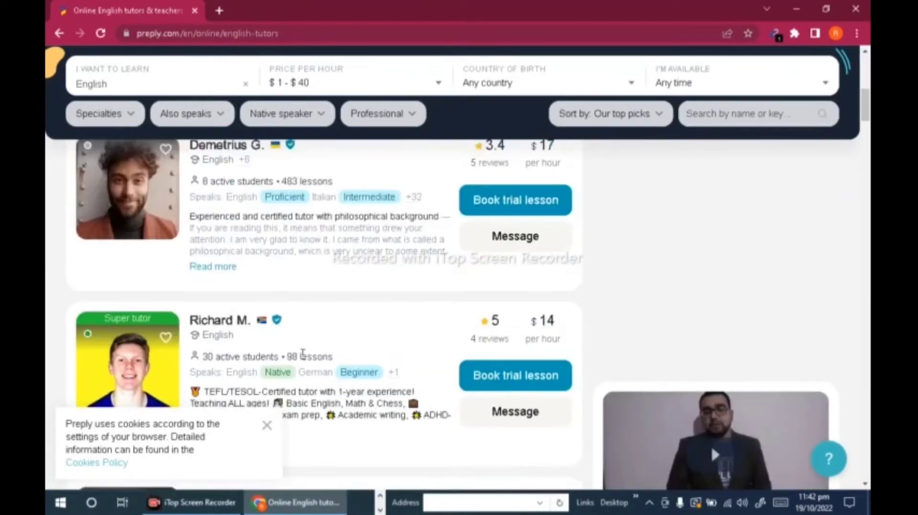
pyautogui.scroll(3, 303, 353)
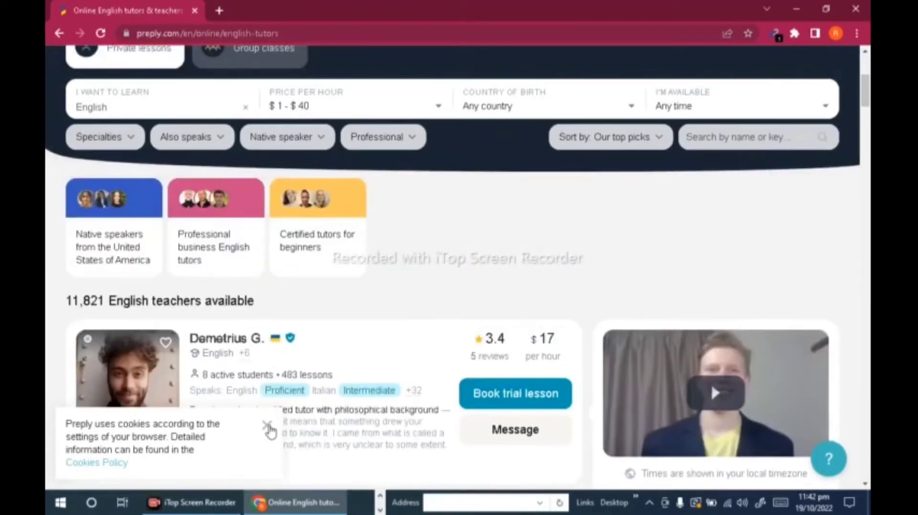
# Dismiss the cookie notice and open the subject filter above the English tutor listings.
pyautogui.click(268, 426)
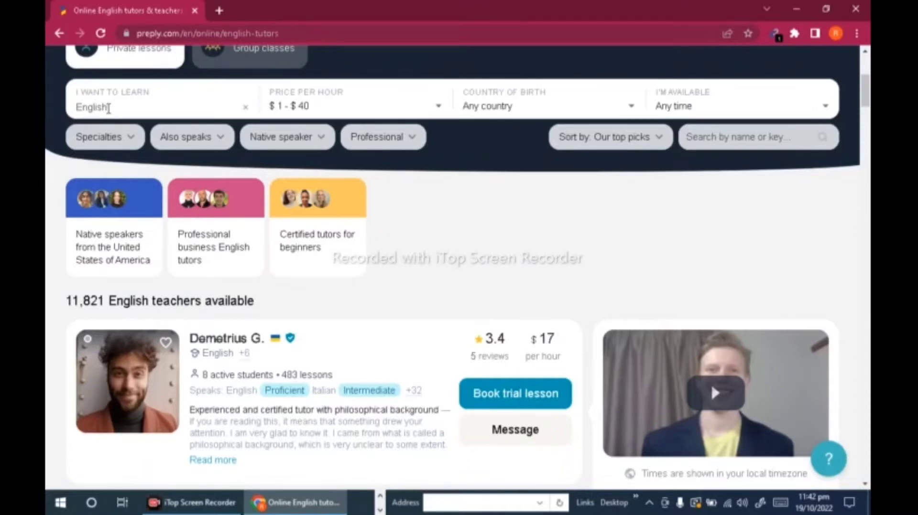
pyautogui.click(98, 107)
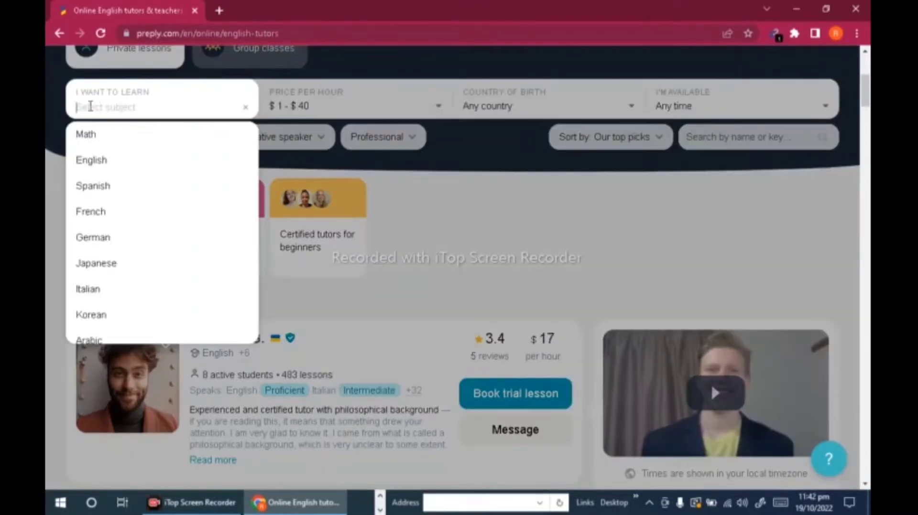
pyautogui.write('urd')
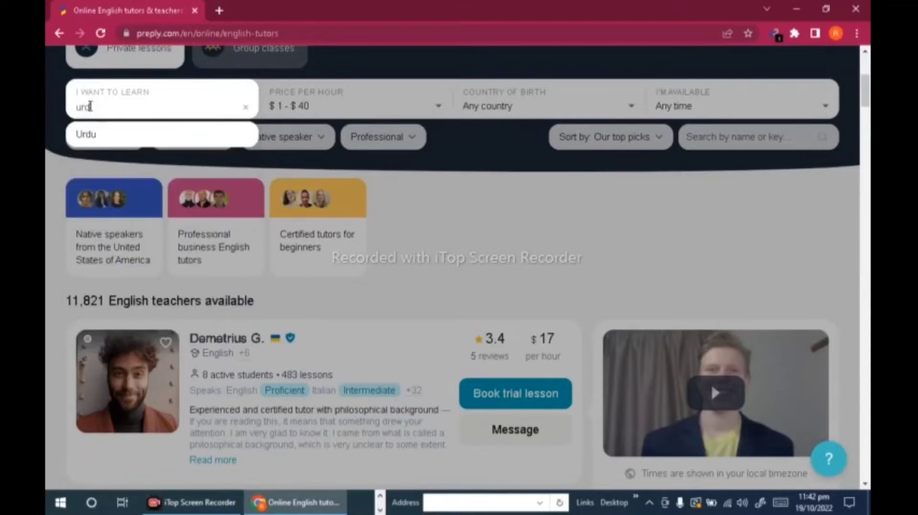
pyautogui.press('BackSpace')
pyautogui.press('BackSpace')
pyautogui.press('BackSpace')
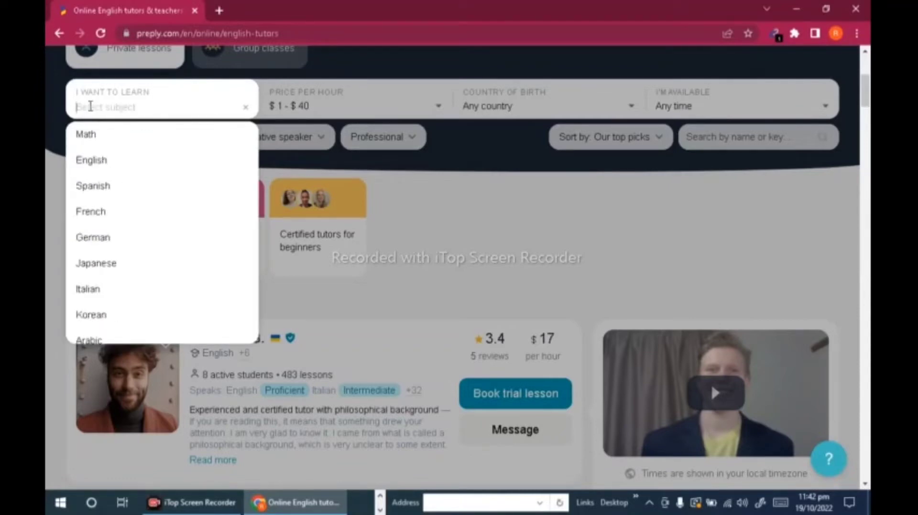
# Choose Math as the subject to learn from the list of subjects.
pyautogui.scroll(-2, 122, 160)
pyautogui.scroll(2, 123, 161)
pyautogui.click(91, 135)
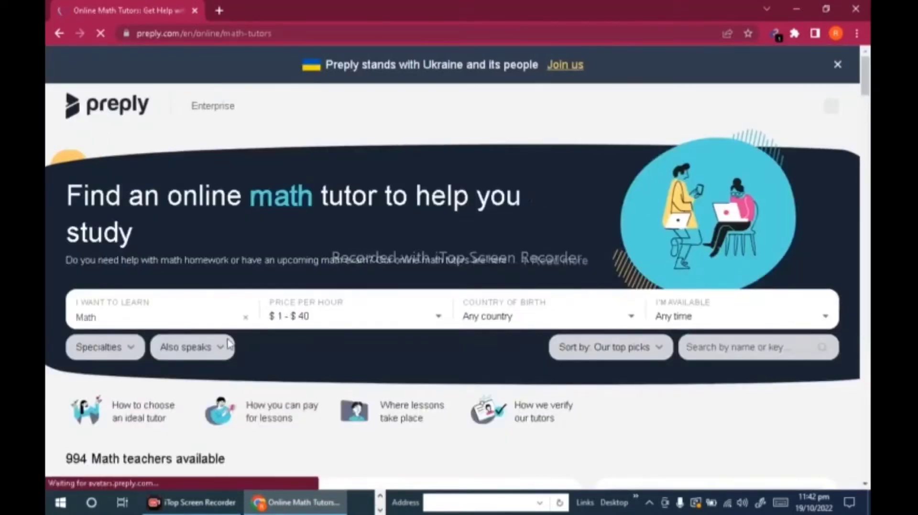
# Limit the Math tutor listings to a price per hour of $1 to $30.
pyautogui.scroll(-4, 231, 345)
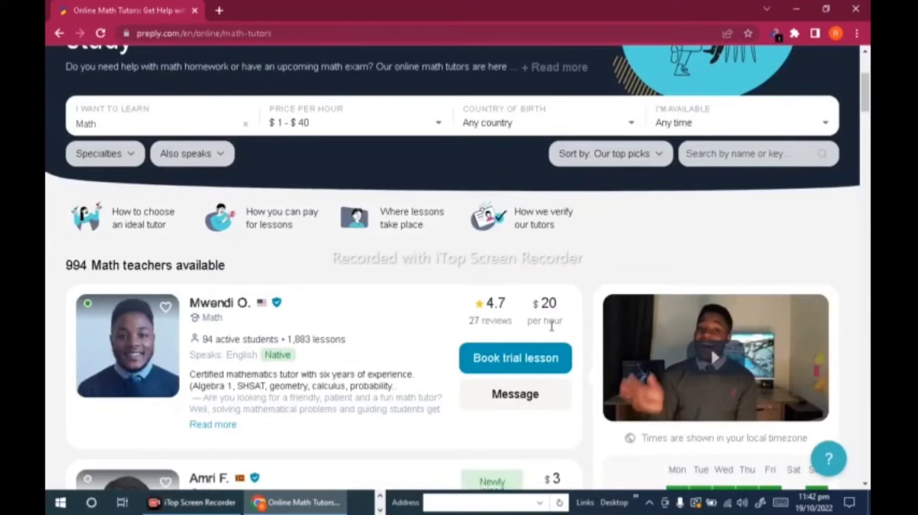
pyautogui.scroll(-1, 550, 330)
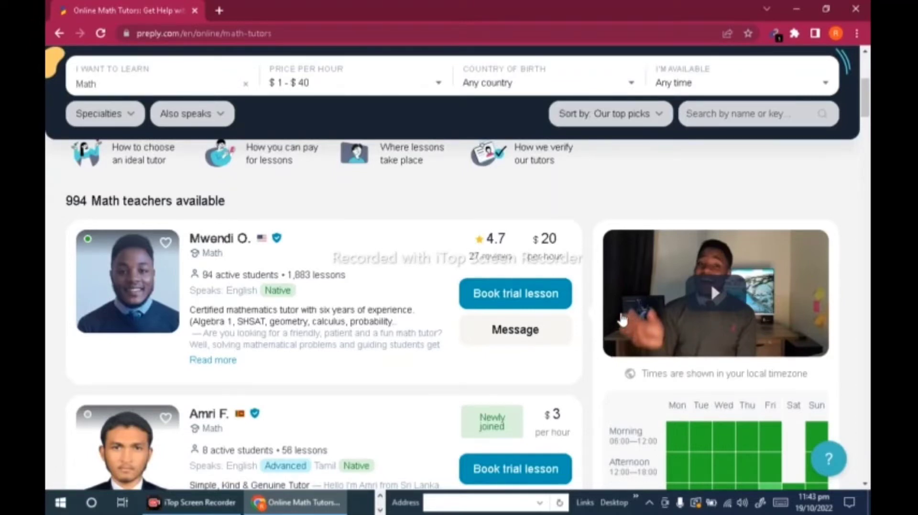
pyautogui.scroll(4, 524, 282)
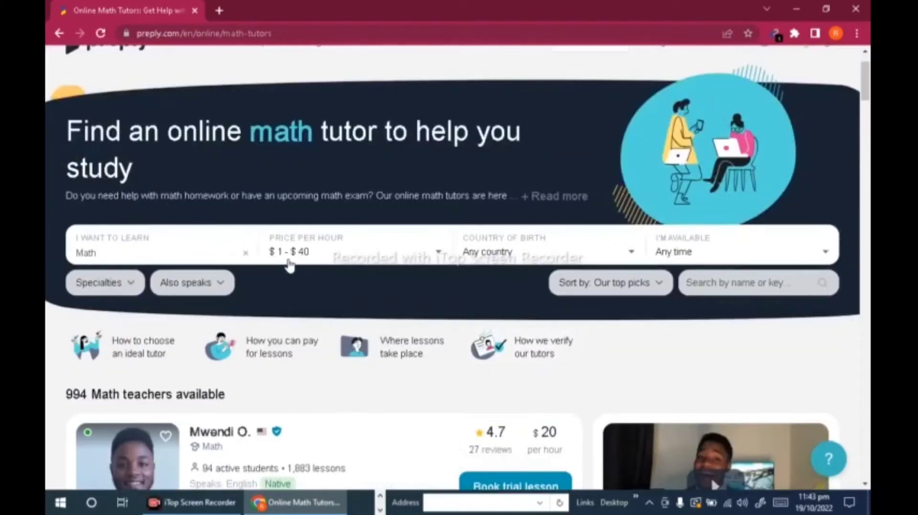
pyautogui.click(313, 258)
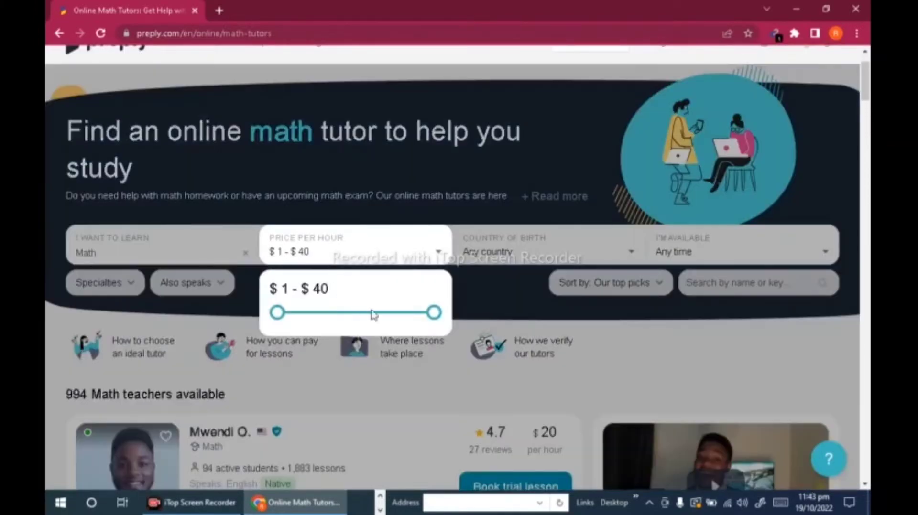
pyautogui.moveTo(435, 314); pyautogui.dragTo(394, 314)
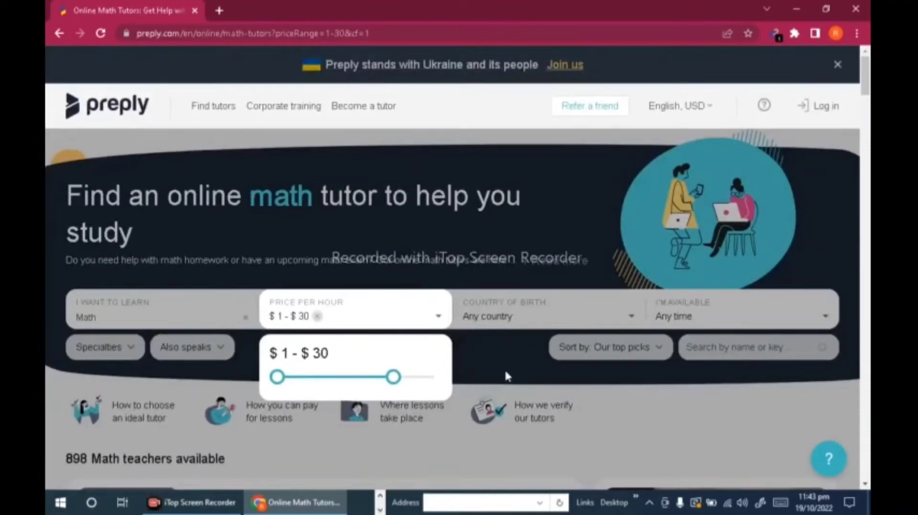
pyautogui.scroll(-8, 504, 369)
pyautogui.scroll(5, 506, 366)
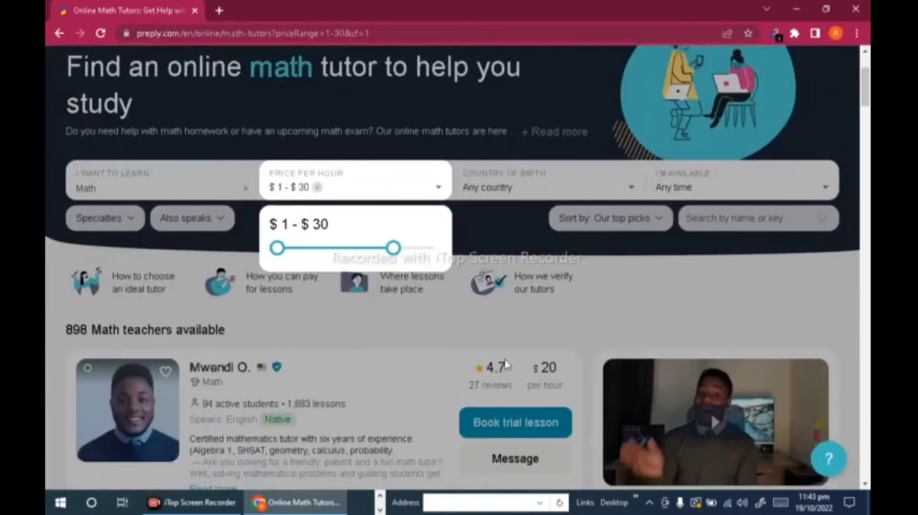
pyautogui.scroll(1, 430, 385)
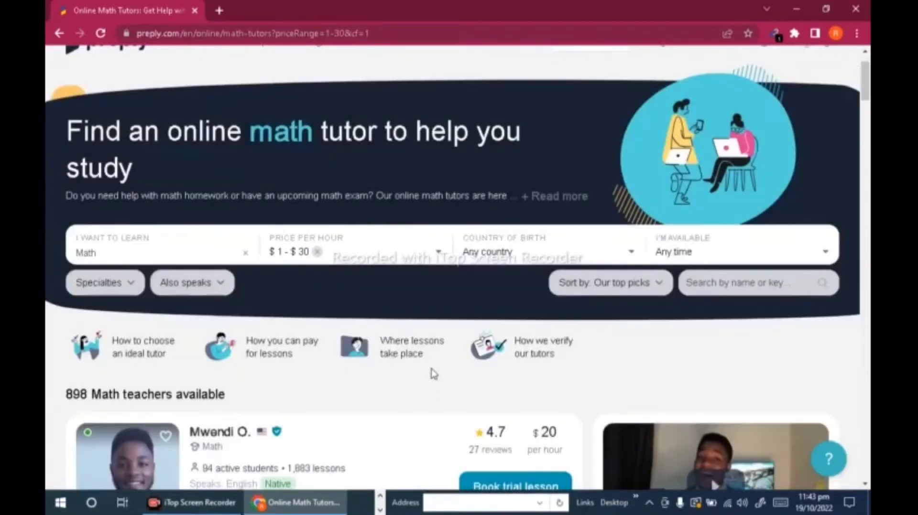
# Examine the price-filtered Math tutor listings, comparing hourly rates, ratings, lesson counts, introduction videos and weekly availability.
pyautogui.scroll(-2, 434, 373)
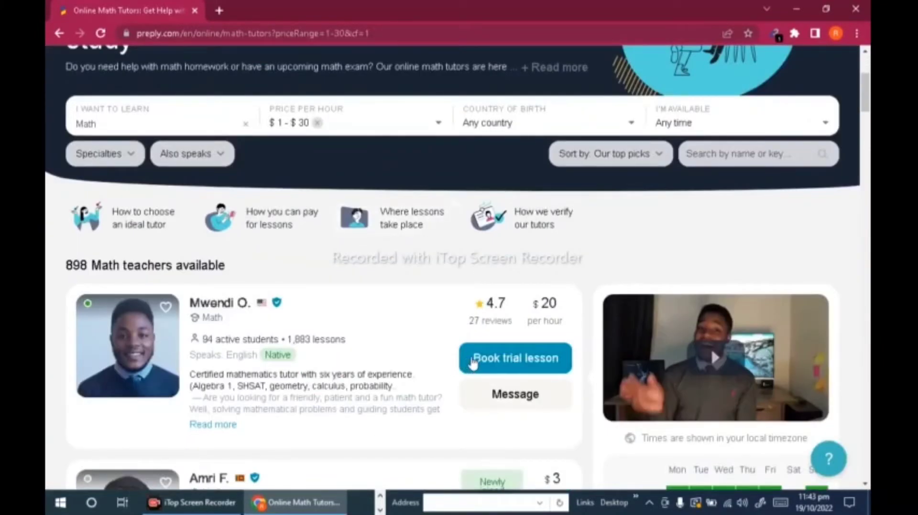
pyautogui.scroll(-1, 541, 317)
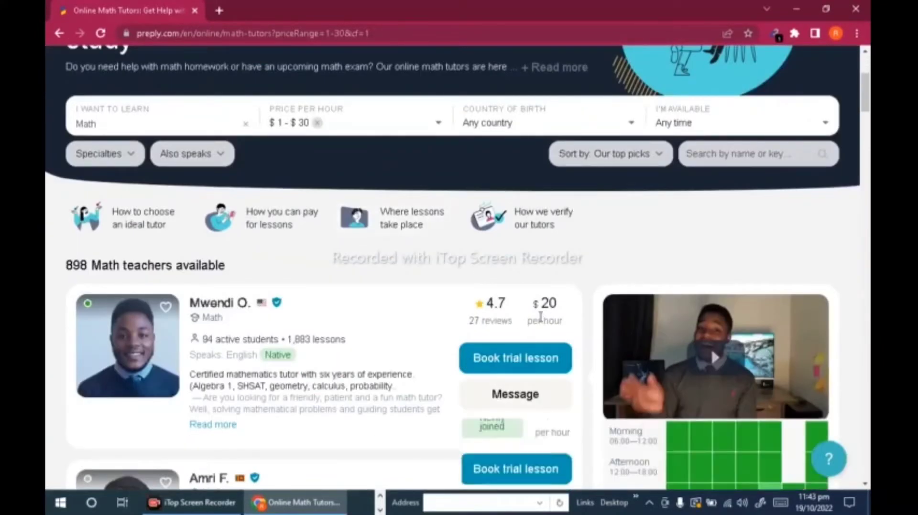
pyautogui.scroll(-2, 541, 317)
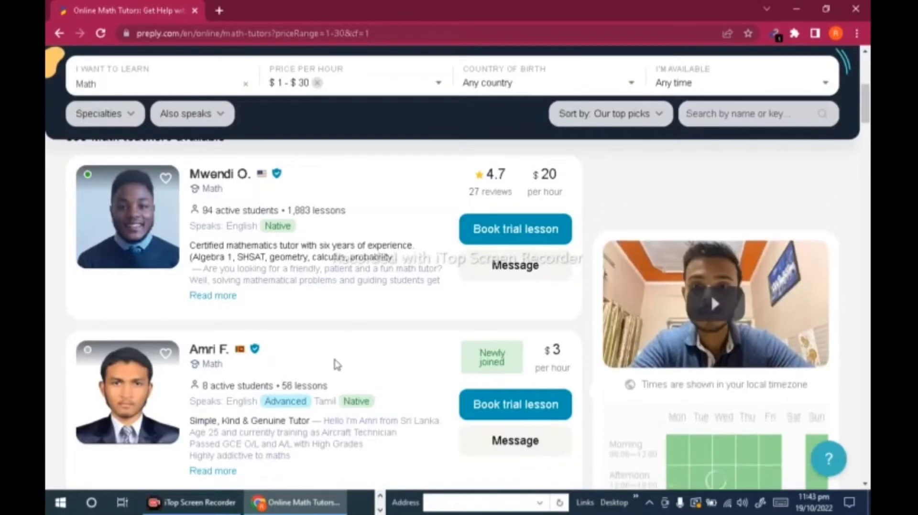
pyautogui.scroll(-1, 336, 360)
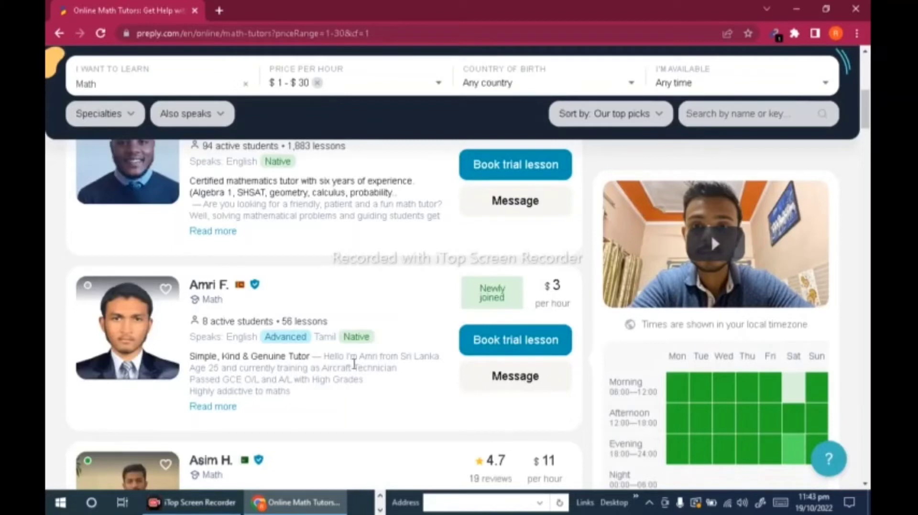
pyautogui.scroll(-2, 353, 363)
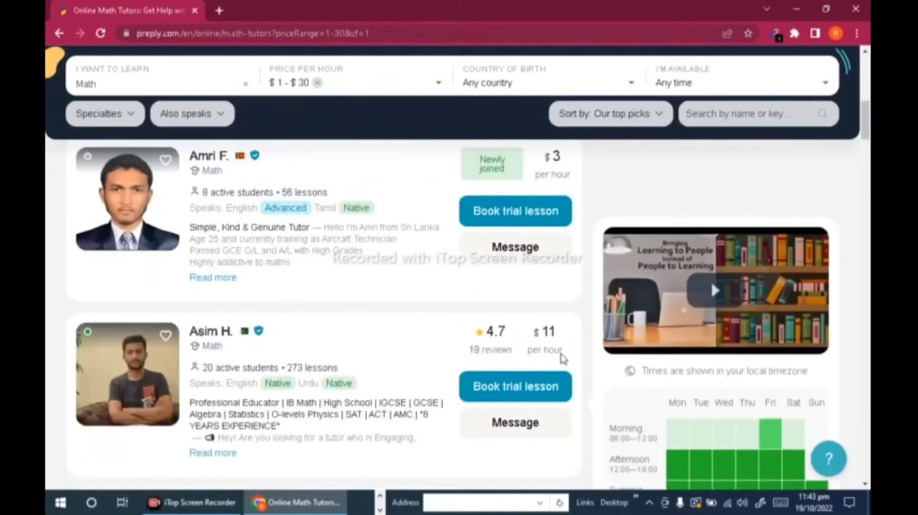
pyautogui.scroll(-2, 500, 360)
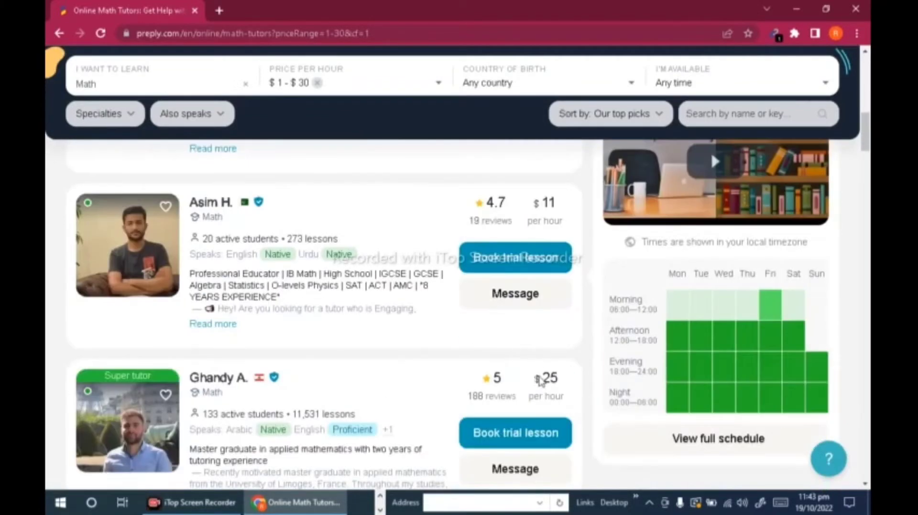
pyautogui.scroll(-4, 543, 390)
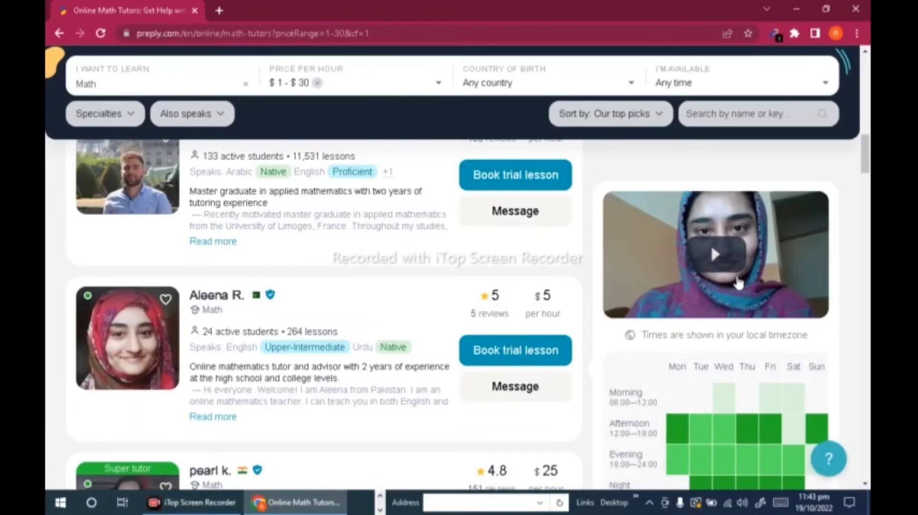
pyautogui.scroll(-1, 689, 308)
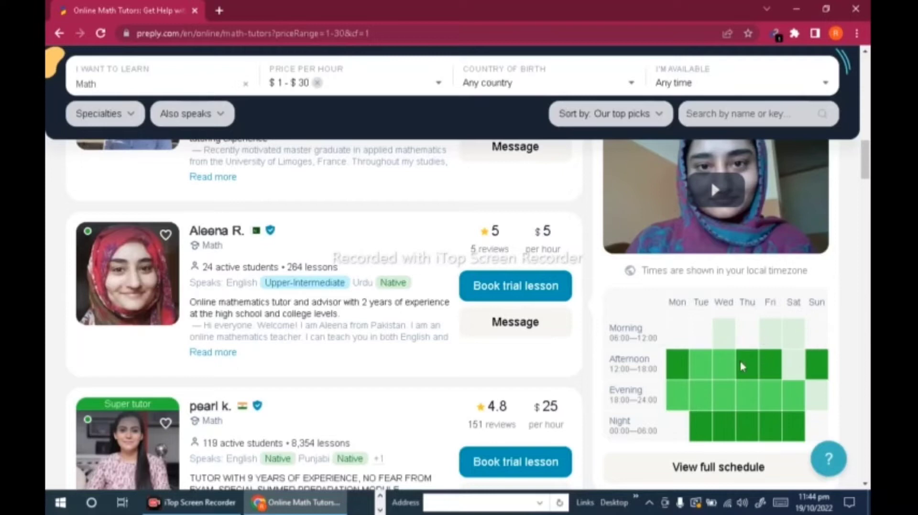
pyautogui.scroll(-1, 741, 366)
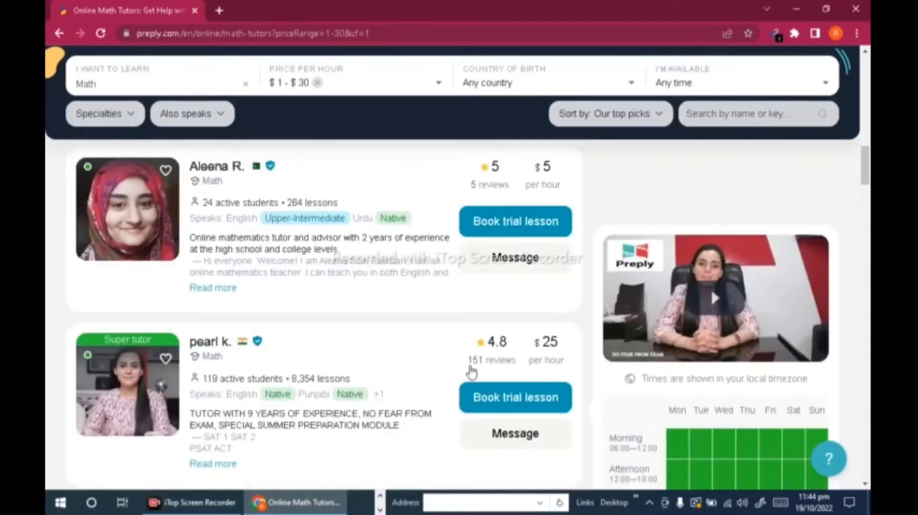
pyautogui.scroll(3, 470, 287)
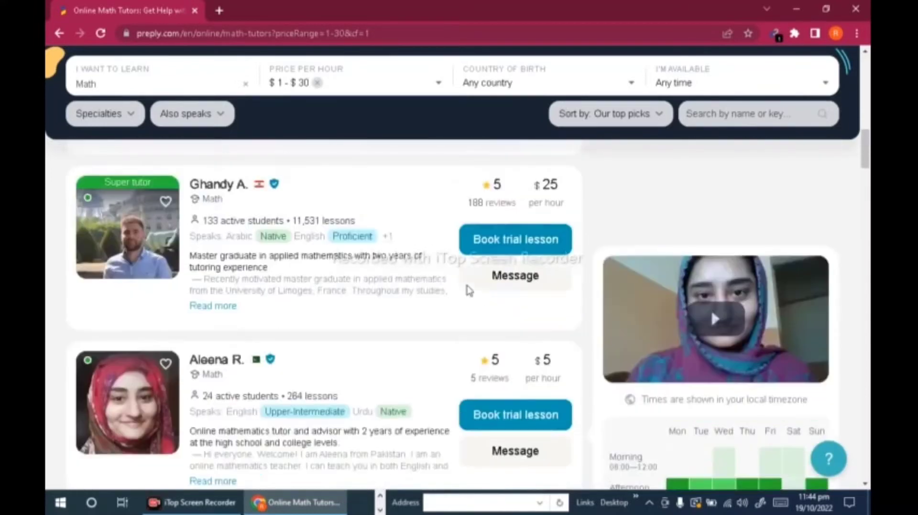
# Filter the Math tutors by country of birth, searching for pak and selecting Pakistan.
pyautogui.scroll(15, 469, 290)
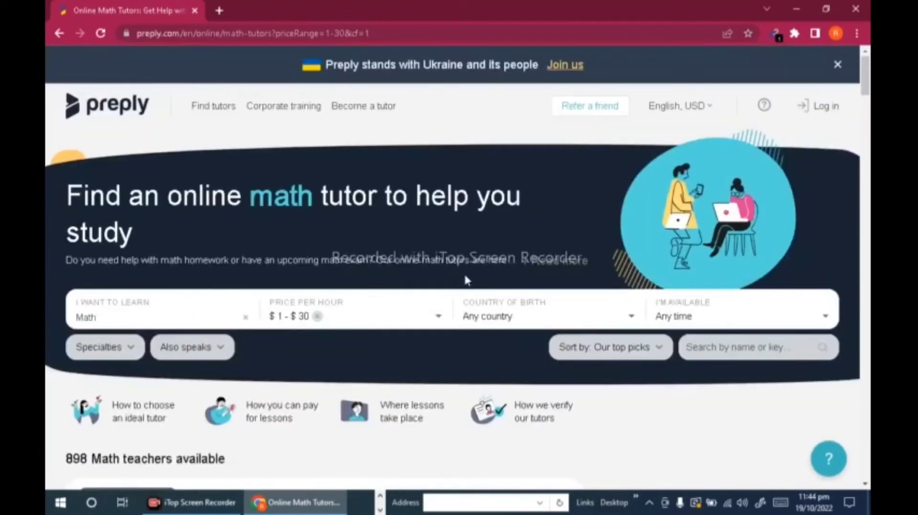
pyautogui.click(632, 321)
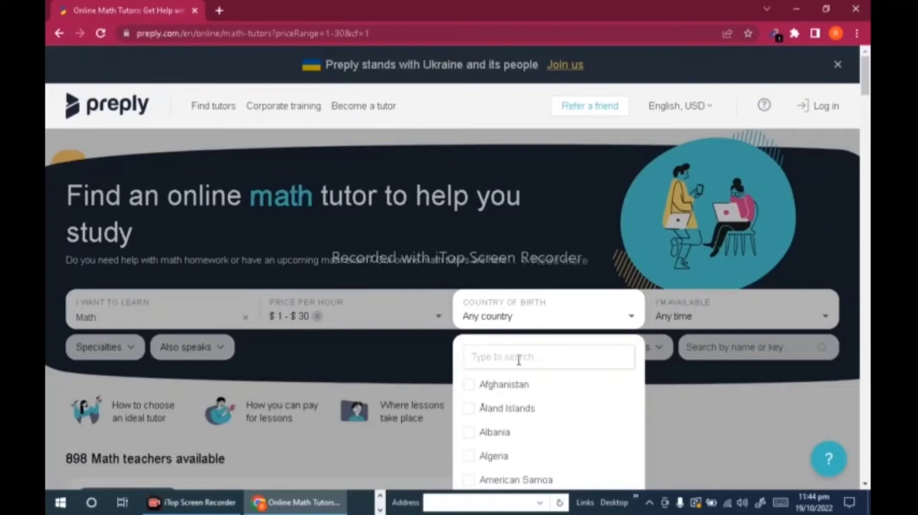
pyautogui.write('pak')
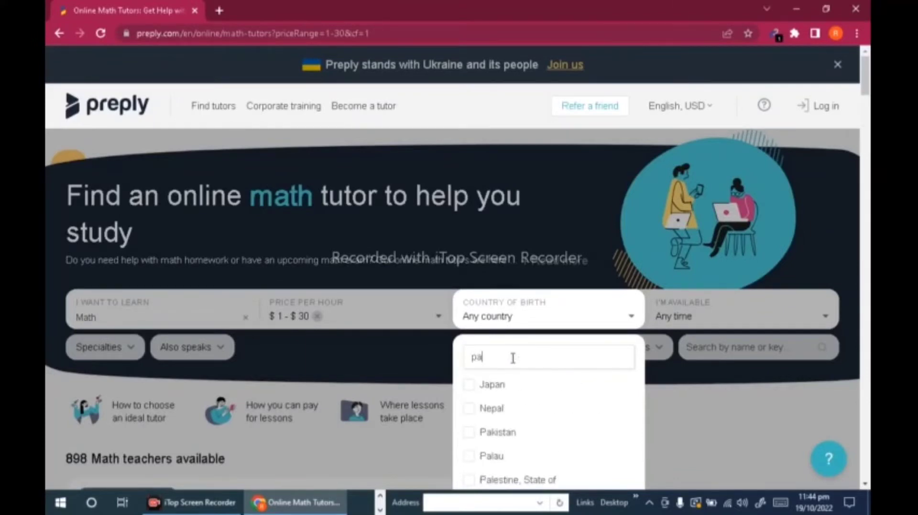
pyautogui.click(470, 386)
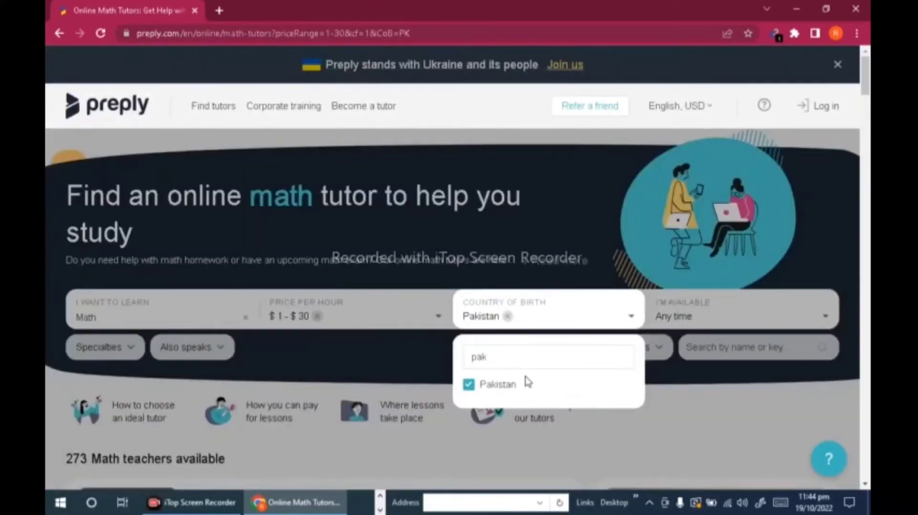
pyautogui.click(573, 460)
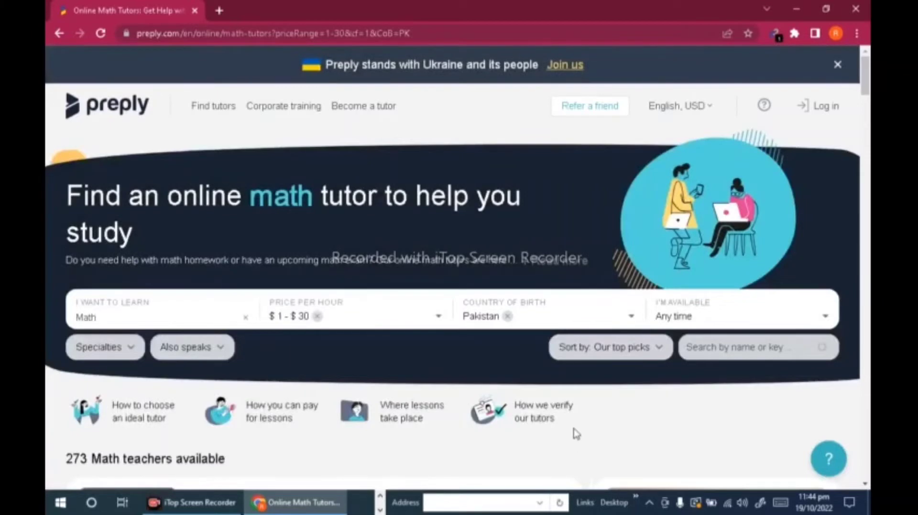
# Examine the listings of Math tutors from Pakistan, comparing their hourly rates, reviews and numbers of active students and lessons.
pyautogui.scroll(-3, 574, 425)
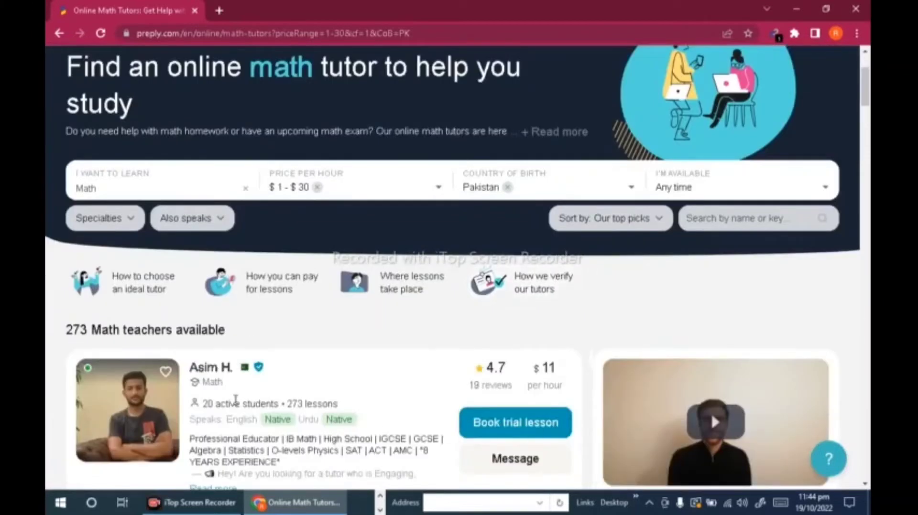
pyautogui.scroll(-4, 509, 251)
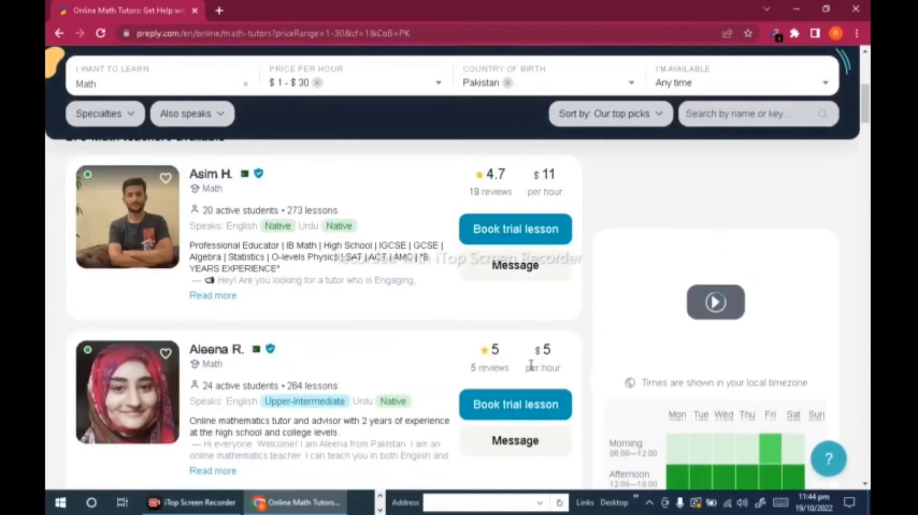
pyautogui.scroll(-1, 558, 367)
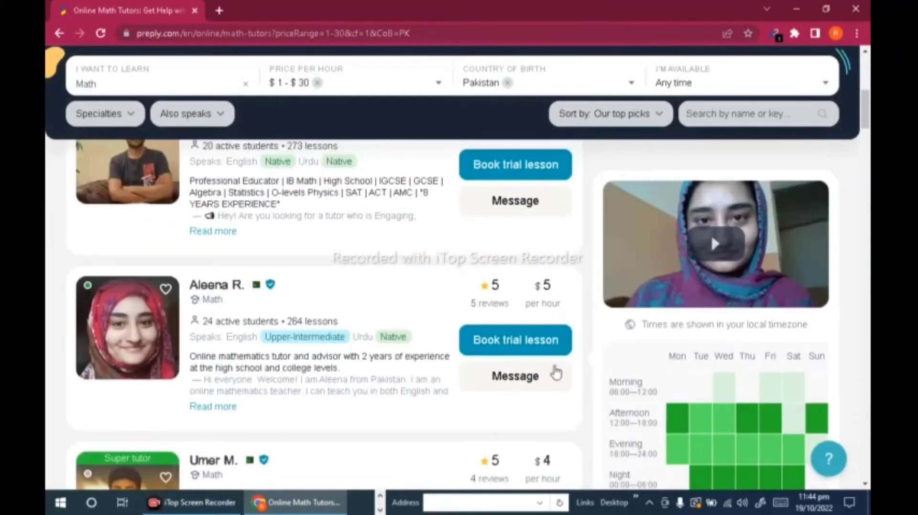
pyautogui.scroll(-5, 556, 372)
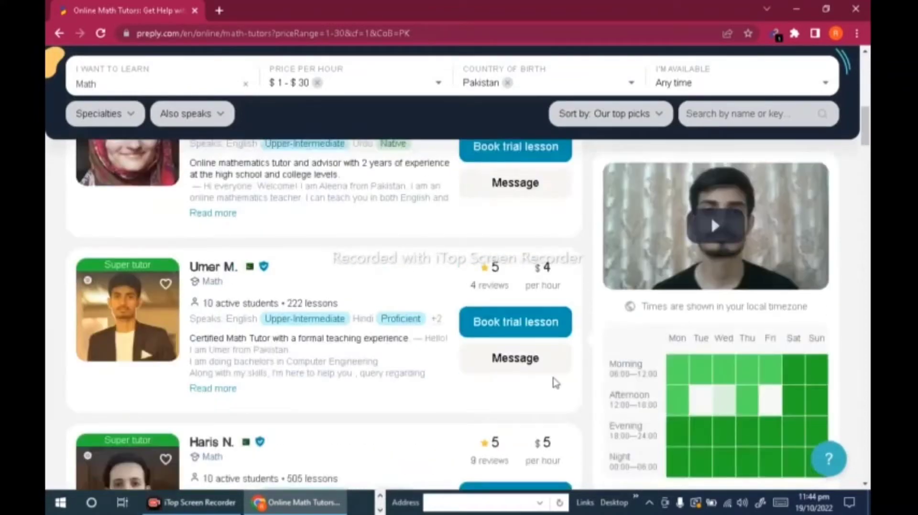
pyautogui.scroll(-2, 555, 375)
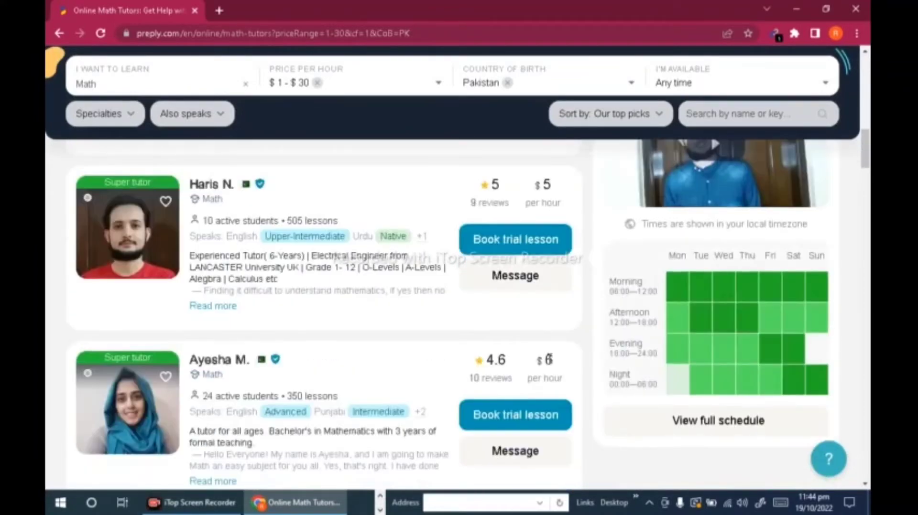
pyautogui.scroll(-3, 549, 364)
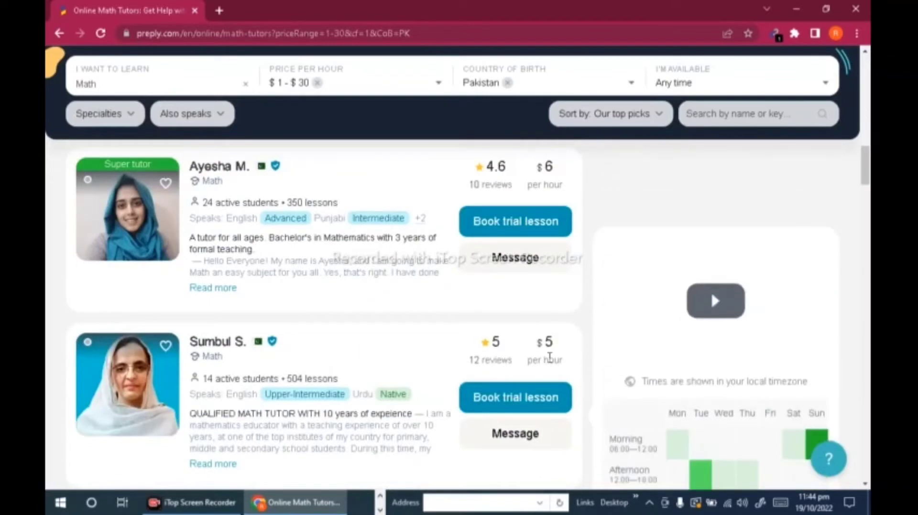
pyautogui.scroll(-3, 550, 358)
# Review the time-of-day and day-of-week options in the availability filter, and close it without choosing any.
pyautogui.scroll(20, 551, 364)
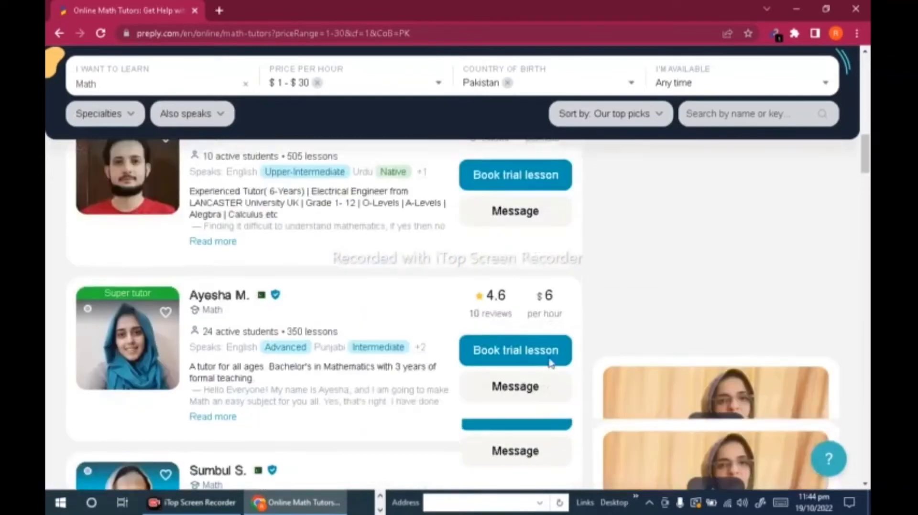
pyautogui.scroll(4, 551, 359)
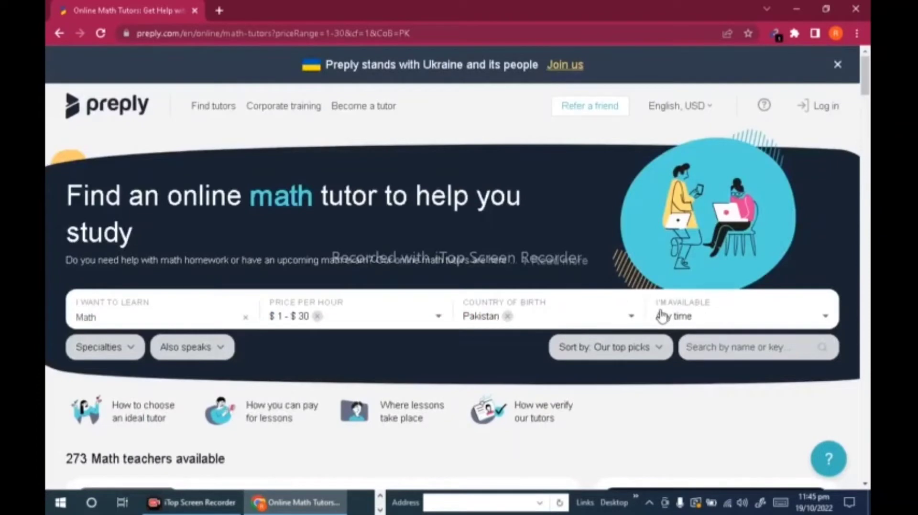
pyautogui.click(828, 318)
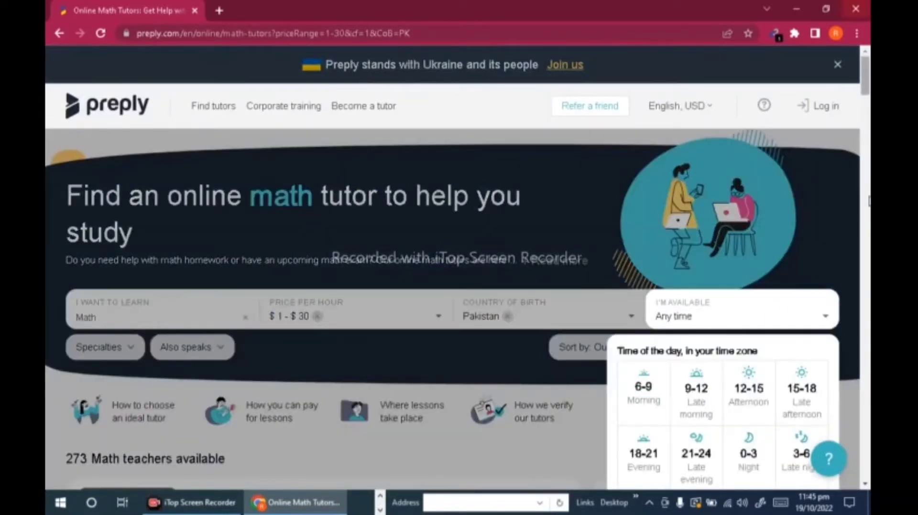
pyautogui.scroll(-1, 762, 424)
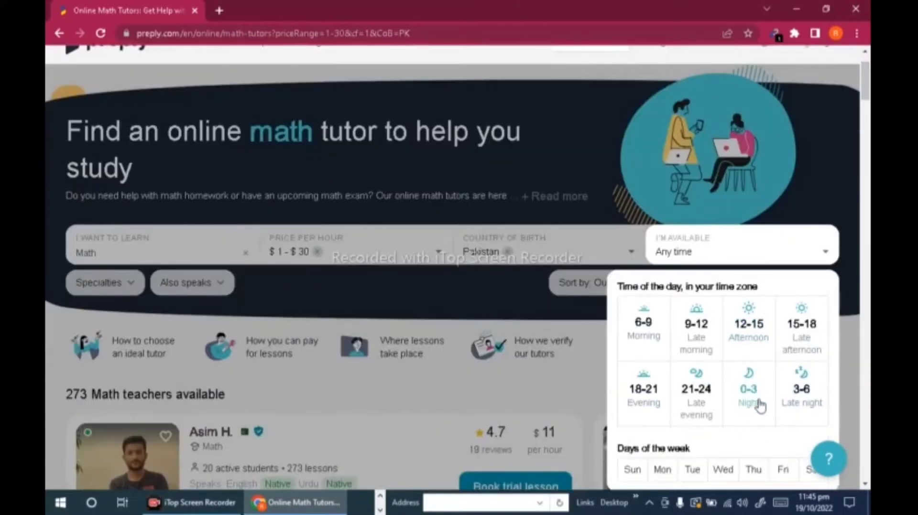
pyautogui.scroll(-2, 798, 409)
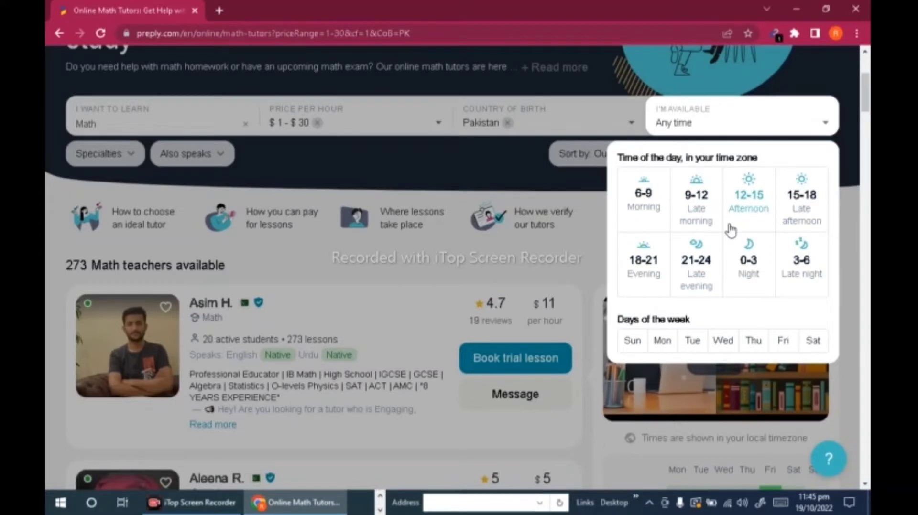
pyautogui.click(500, 171)
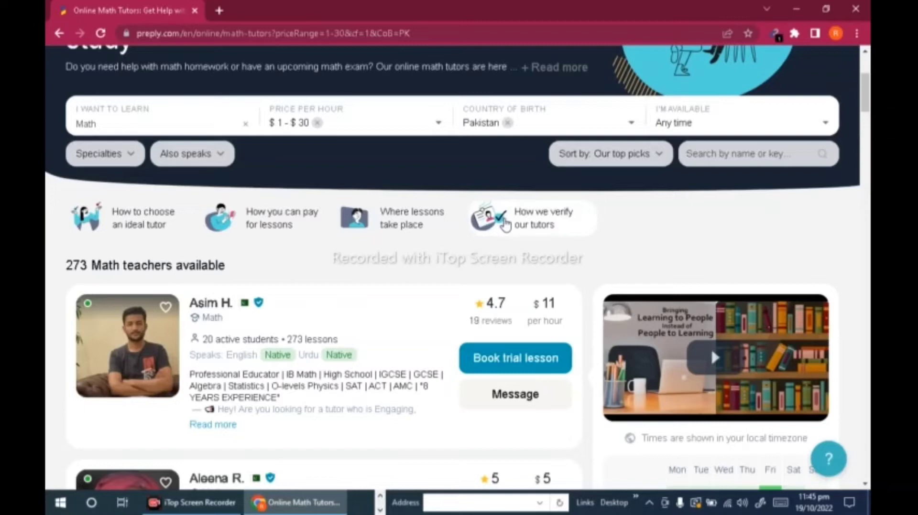
pyautogui.scroll(4, 462, 209)
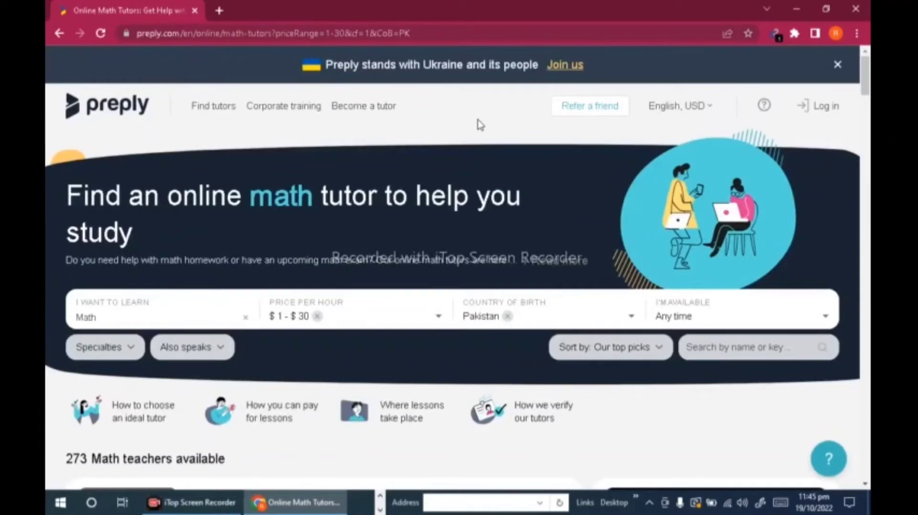
# Start a message to the first listed Math tutor from Pakistan and sign up with a Google account.
pyautogui.scroll(-5, 344, 266)
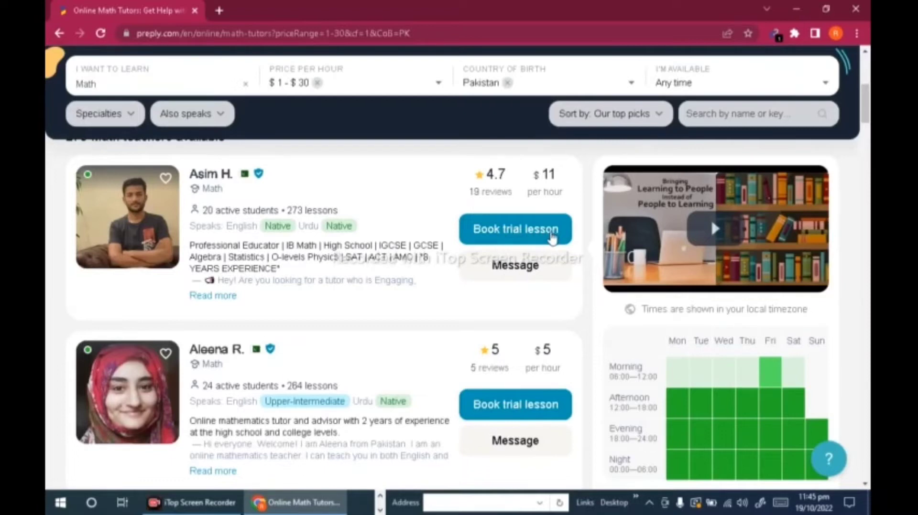
pyautogui.click(517, 272)
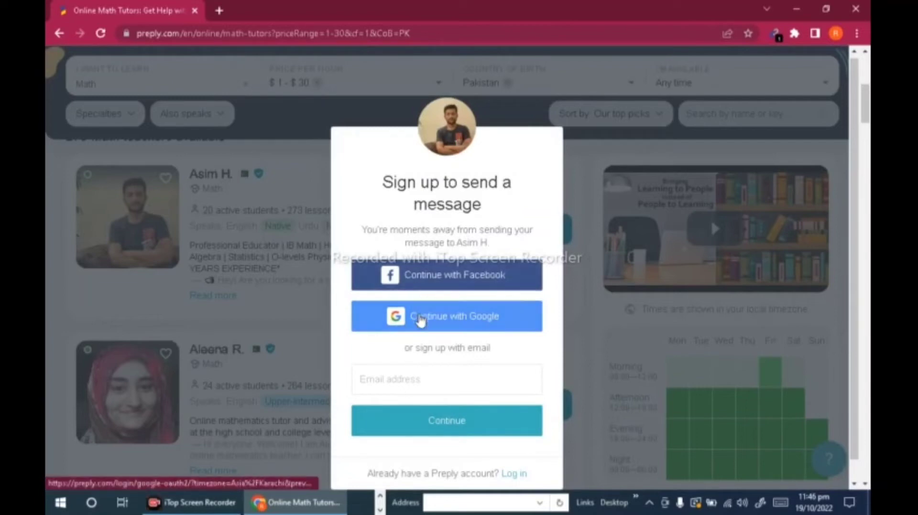
pyautogui.click(420, 321)
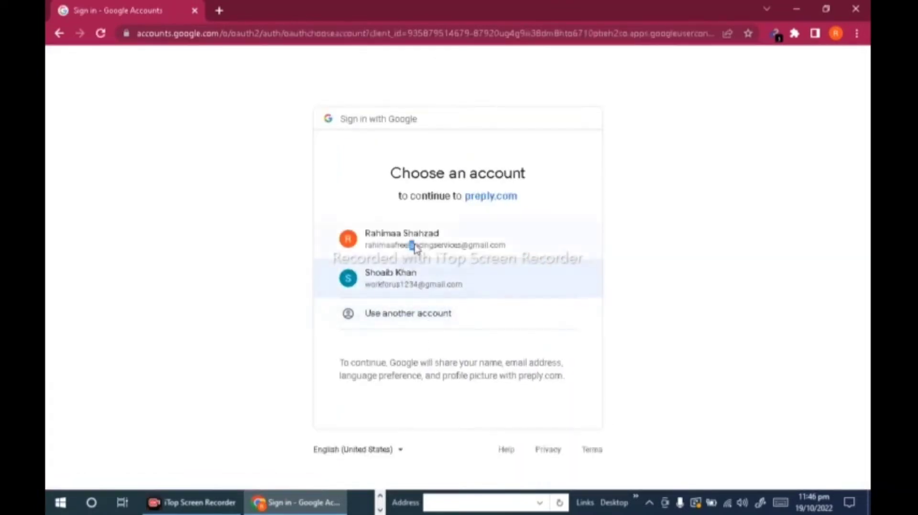
pyautogui.click(416, 248)
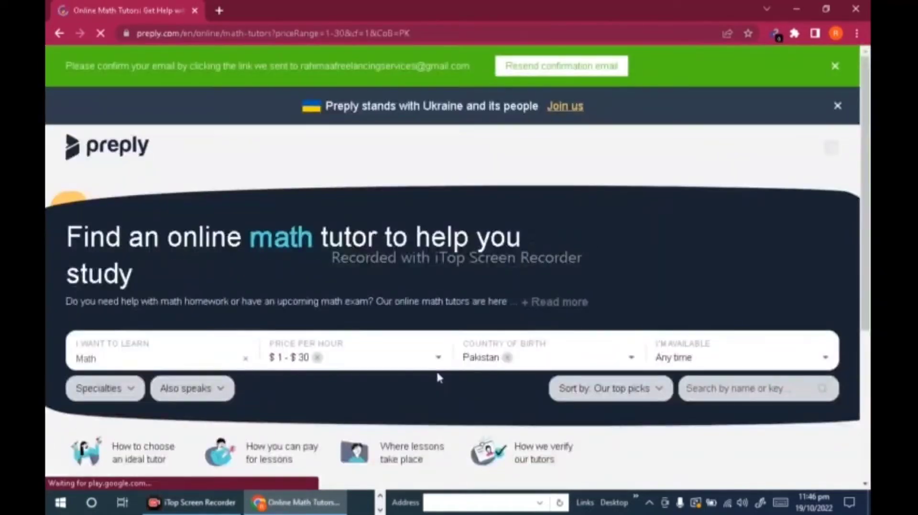
# Review the tutor contact form with its message field and sharing option, and close it without sending a message.
pyautogui.scroll(-4, 445, 374)
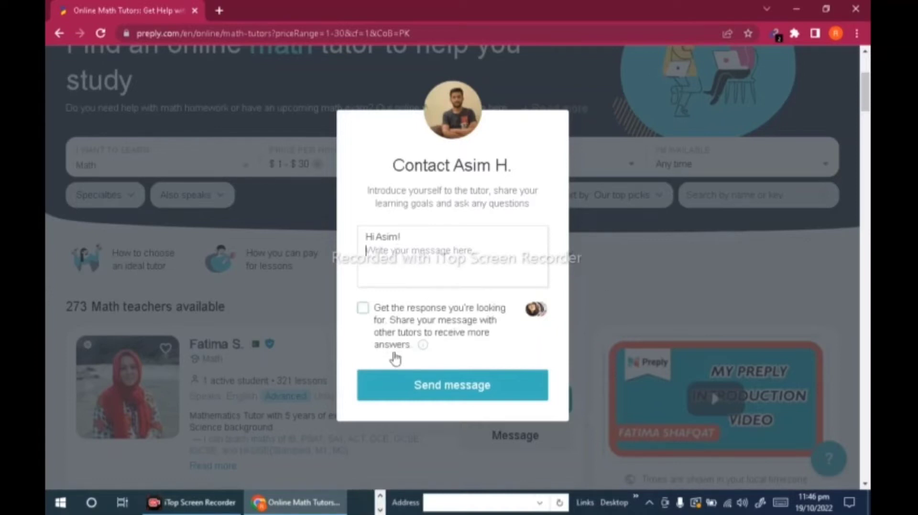
pyautogui.click(630, 285)
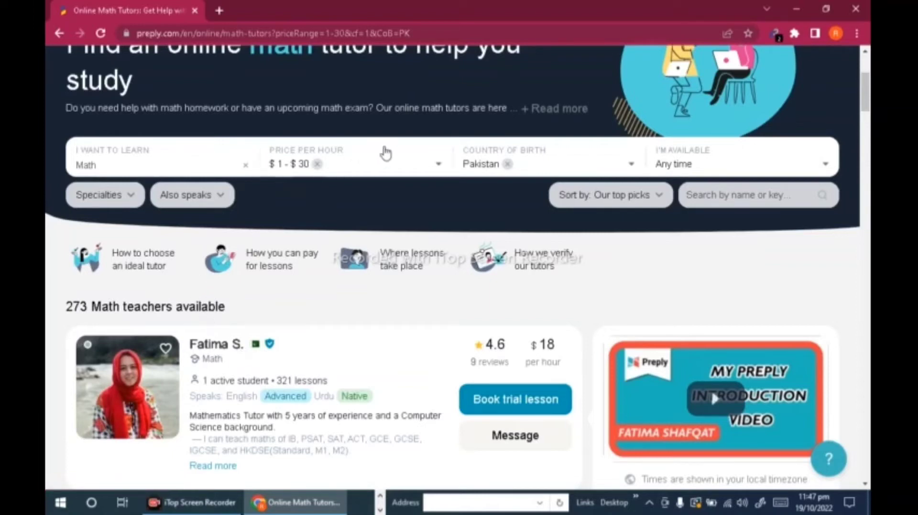
pyautogui.scroll(3, 384, 151)
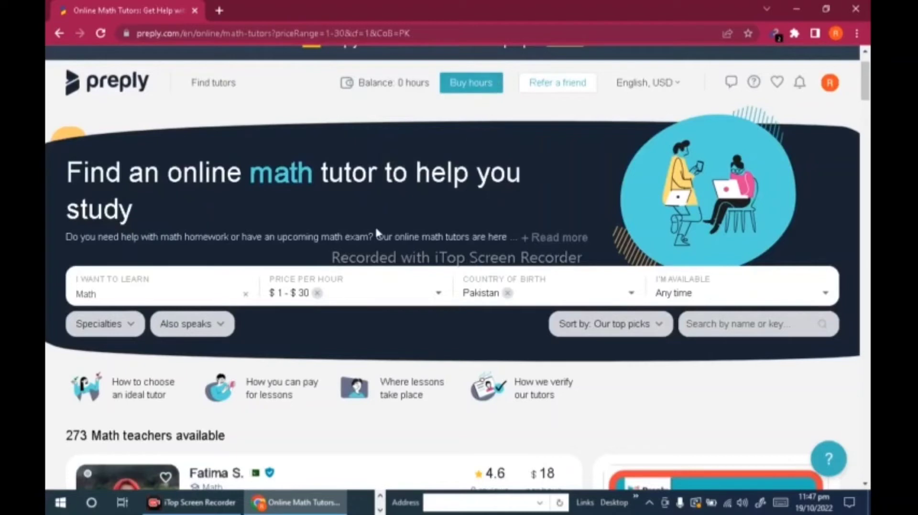
pyautogui.scroll(-1, 314, 264)
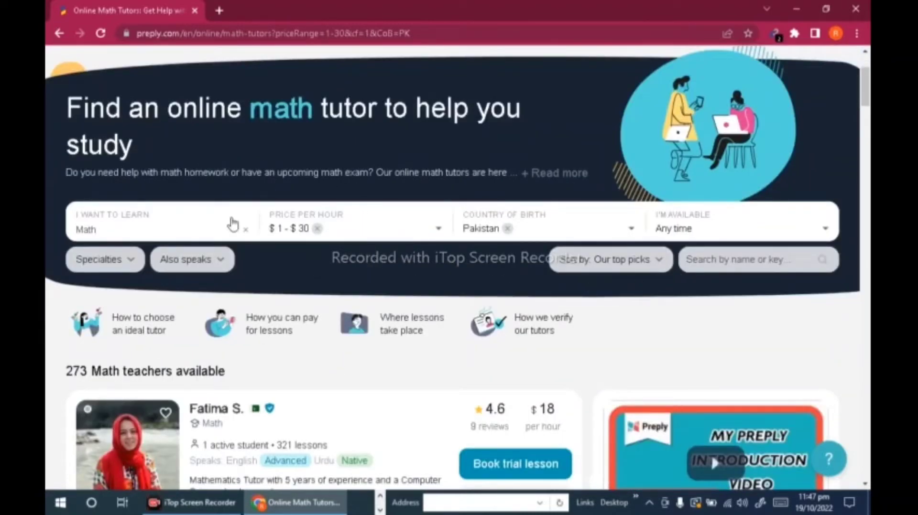
pyautogui.click(57, 40)
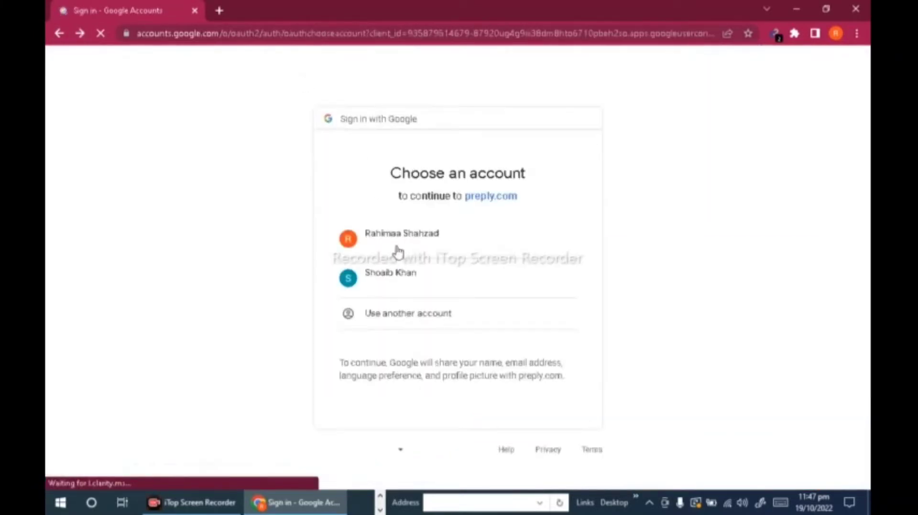
pyautogui.click(57, 39)
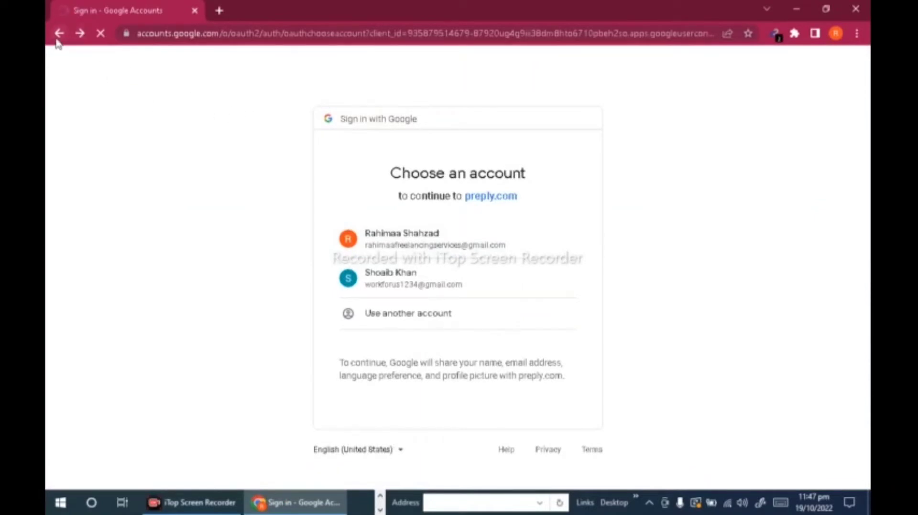
pyautogui.click(58, 42)
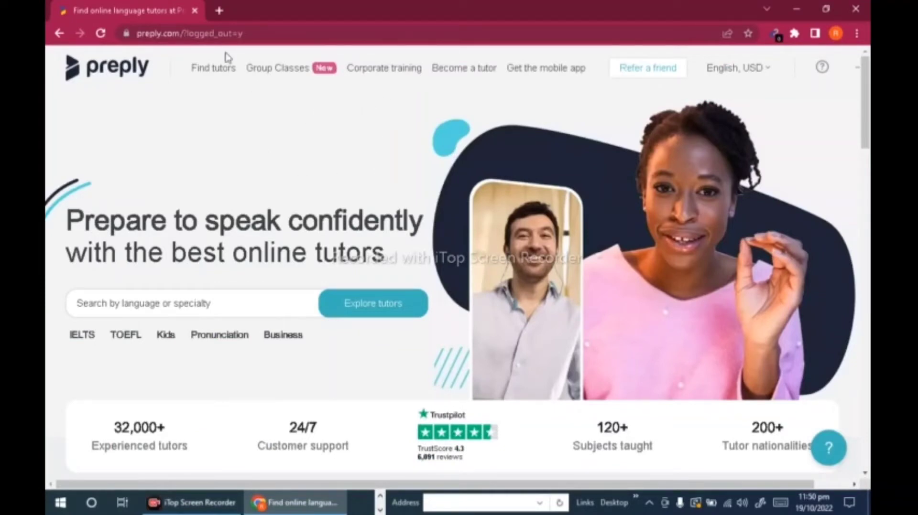
pyautogui.click(59, 34)
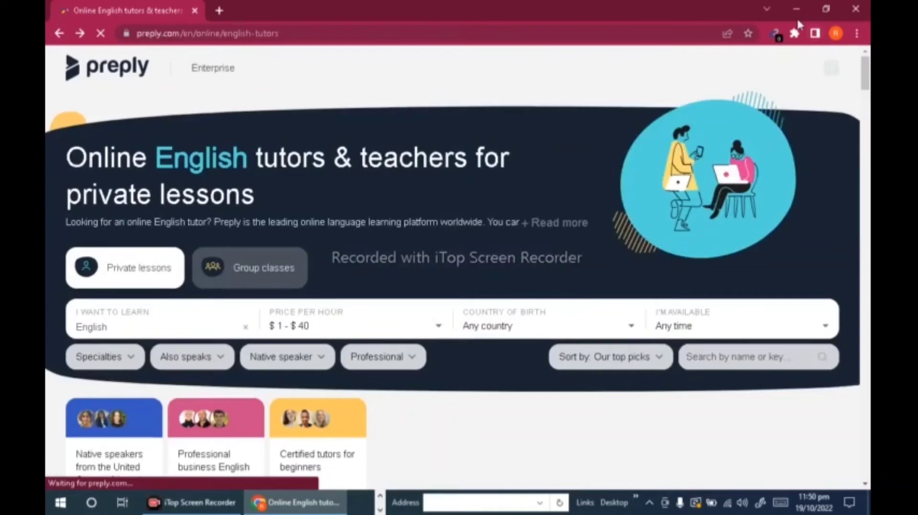
pyautogui.click(836, 34)
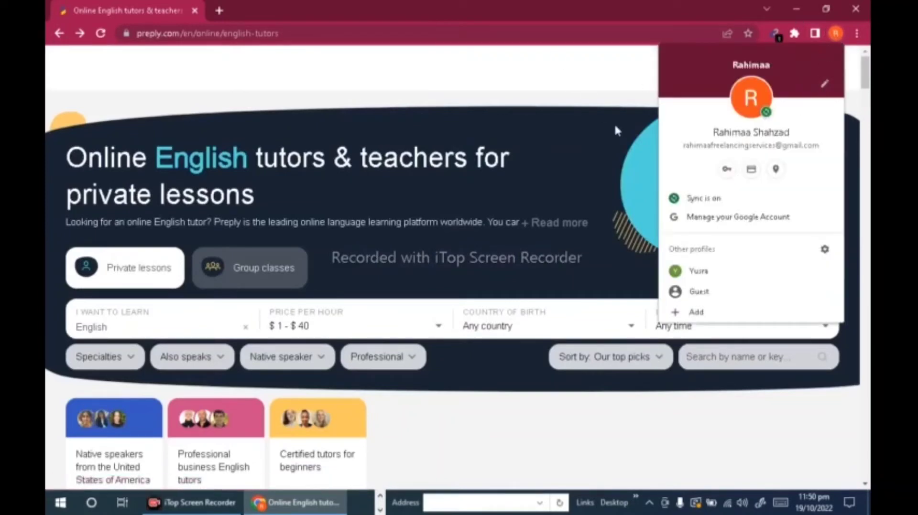
pyautogui.click(498, 12)
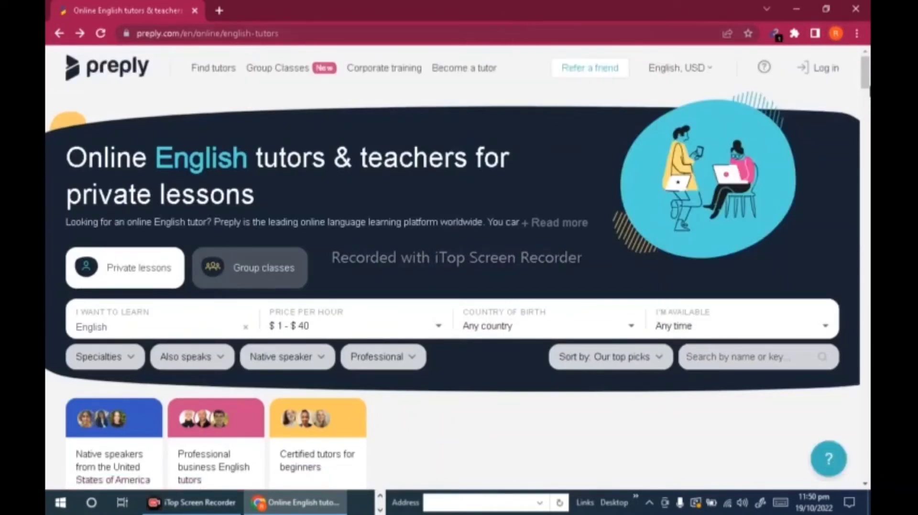
pyautogui.click(825, 70)
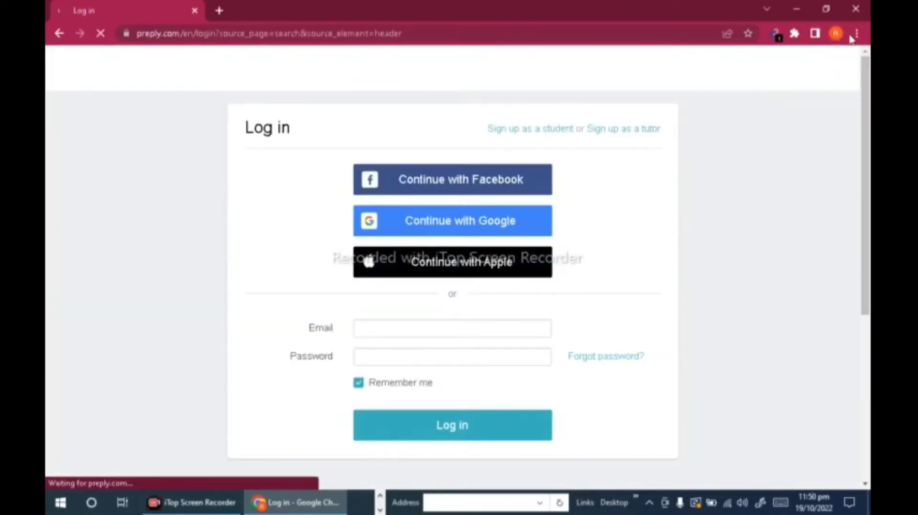
# Close the browser and reopen Google Chrome with the same user profile.
pyautogui.click(856, 10)
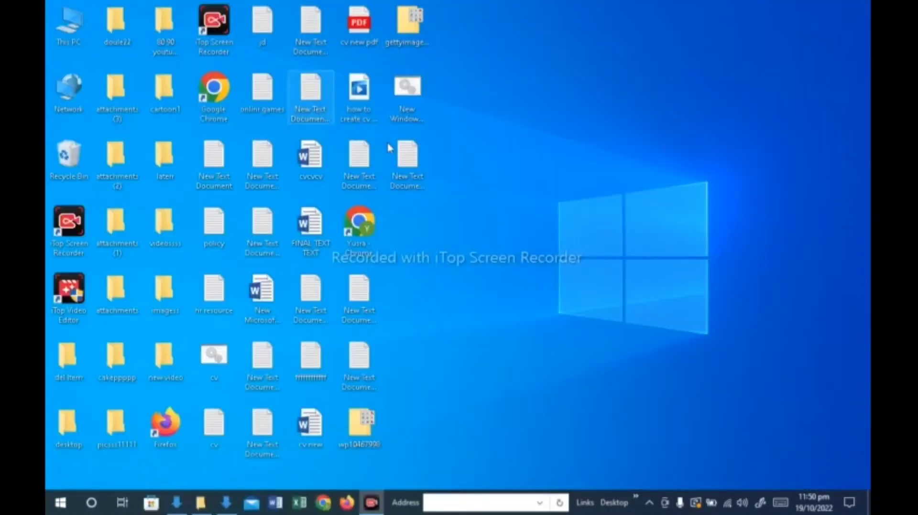
pyautogui.doubleClick(223, 108)
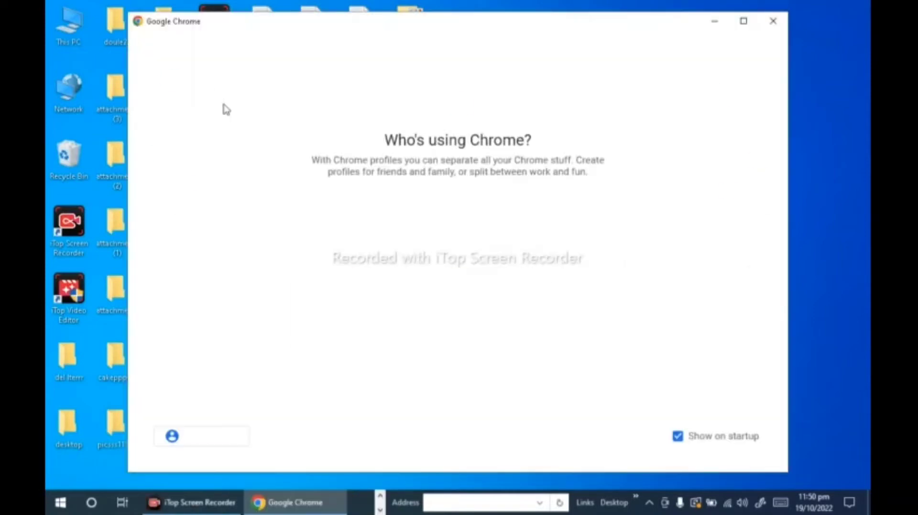
pyautogui.click(371, 311)
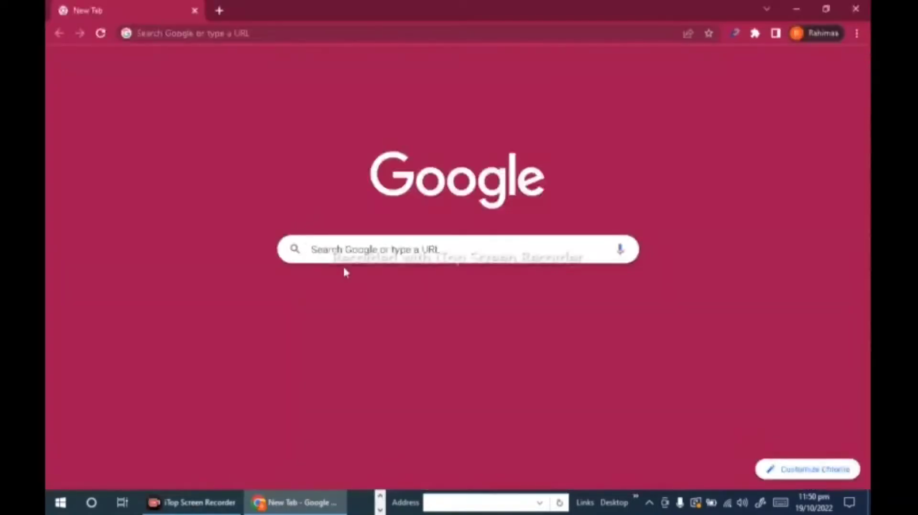
# Search Google for preply and open the Preply home page from the results.
pyautogui.click(349, 251)
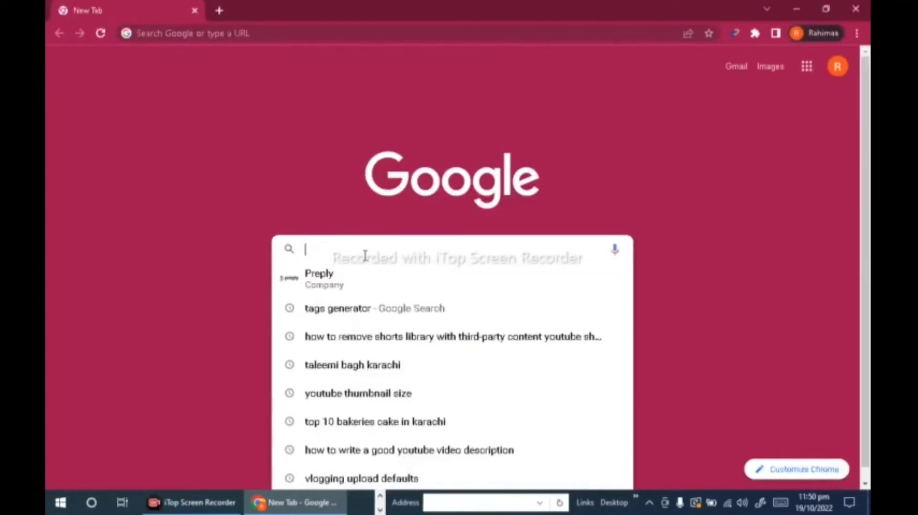
pyautogui.write('preply')
pyautogui.click(335, 283)
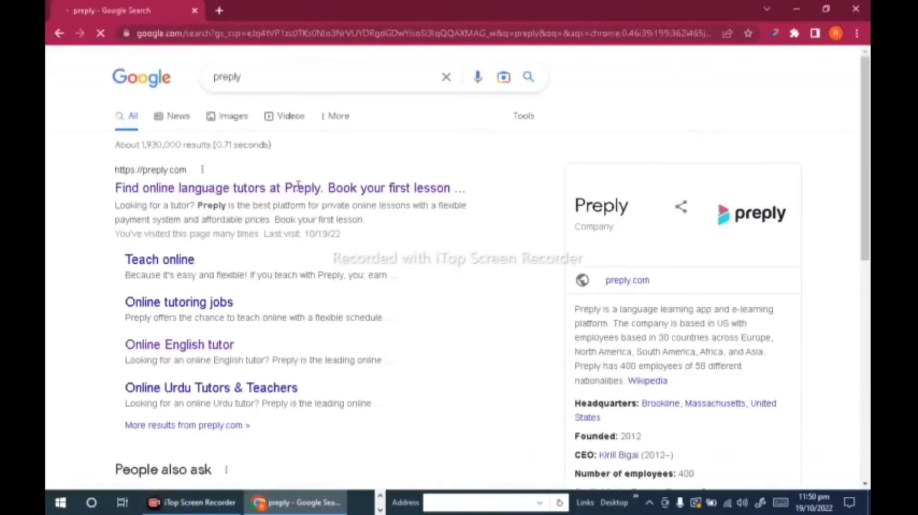
pyautogui.click(238, 188)
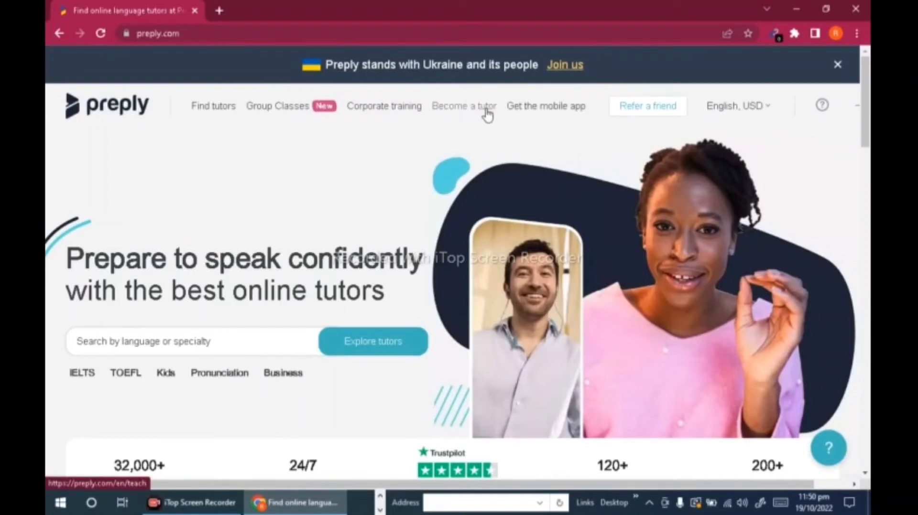
# Open the Become a tutor page and start the tutor sign-up with Google.
pyautogui.click(462, 112)
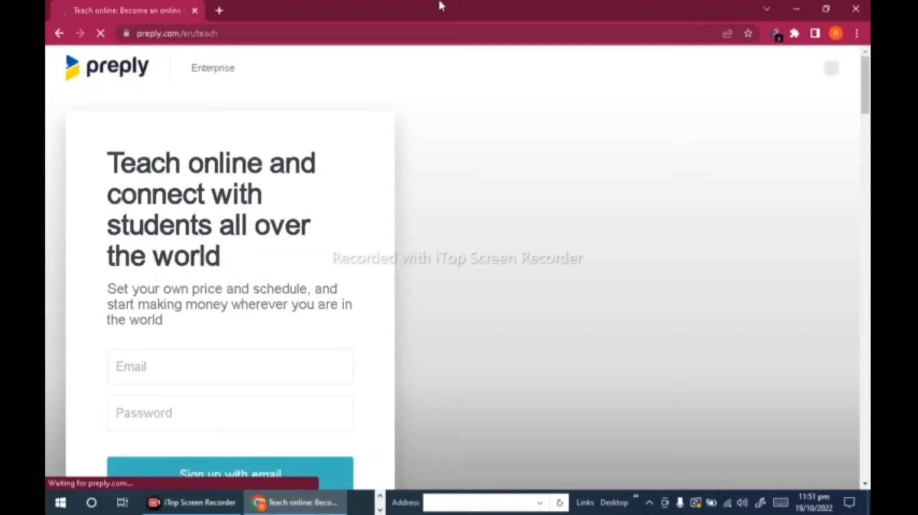
pyautogui.scroll(-3, 375, 238)
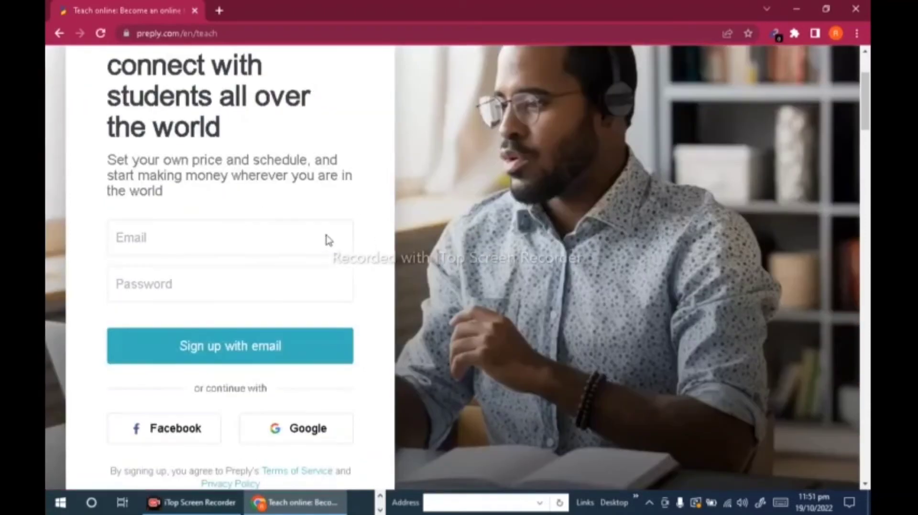
pyautogui.click(133, 239)
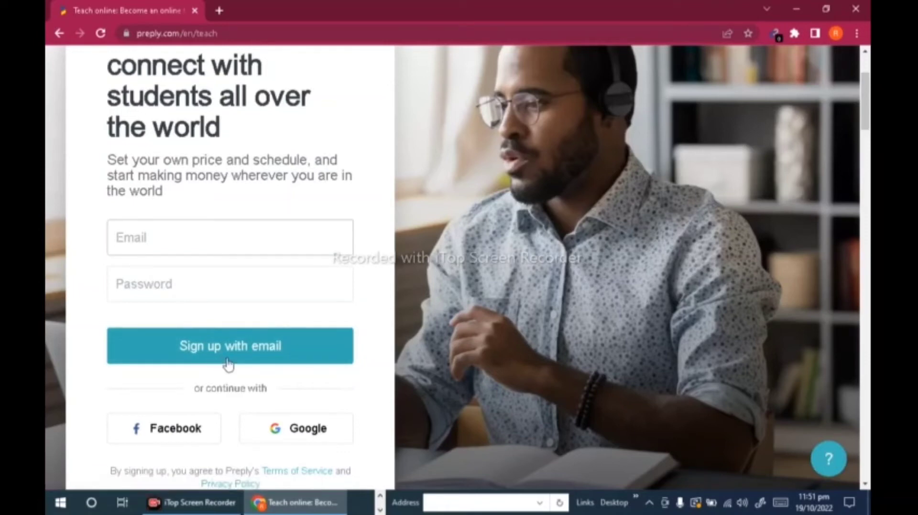
pyautogui.click(280, 440)
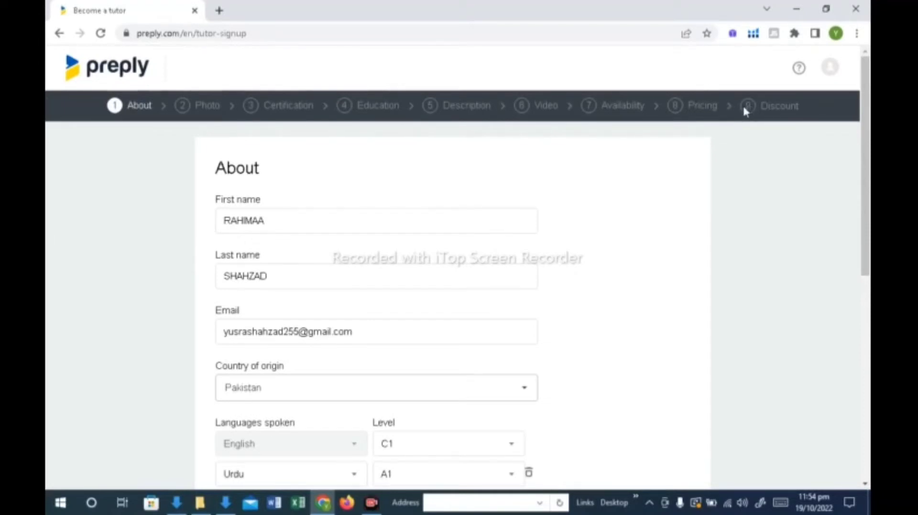
# Review the About form of the tutor sign-up, from the name and email fields to the phone number.
pyautogui.scroll(-5, 740, 182)
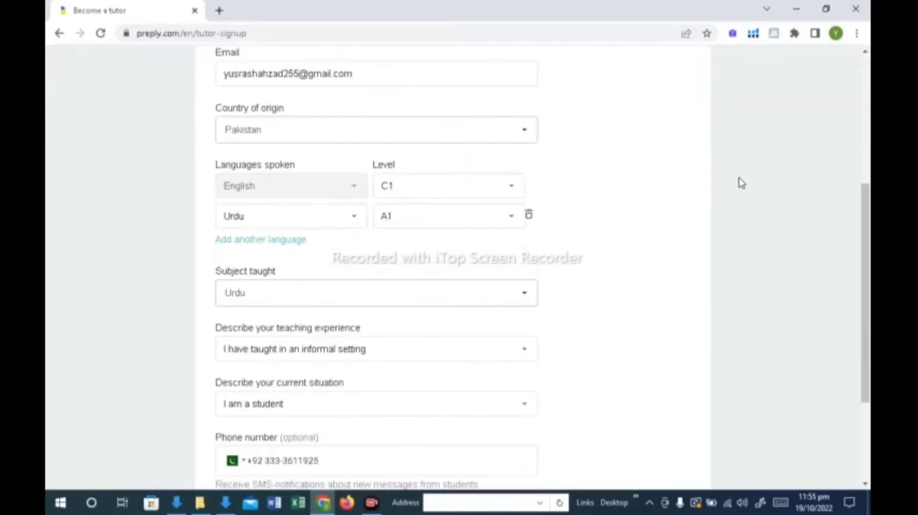
pyautogui.scroll(-3, 740, 183)
pyautogui.scroll(8, 740, 182)
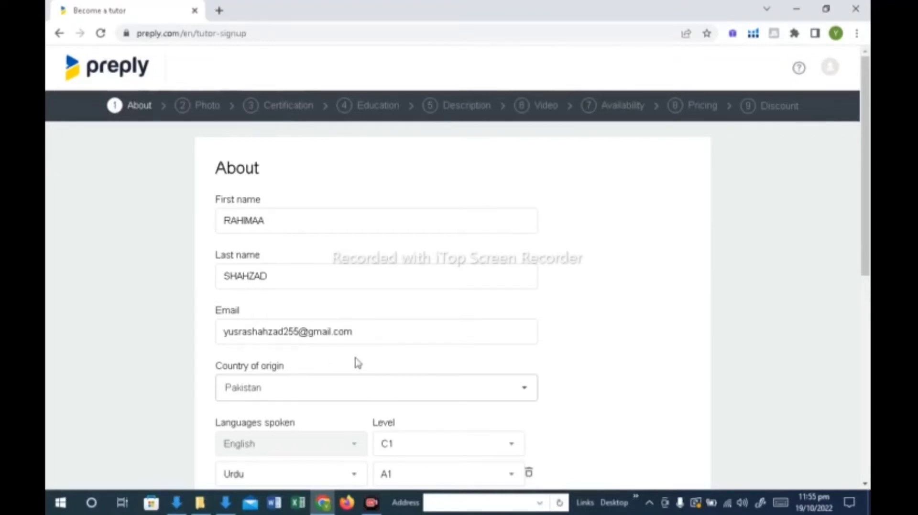
# Review the available languages and proficiency levels for the second spoken language, Urdu, and close both lists without choosing any.
pyautogui.scroll(-3, 356, 363)
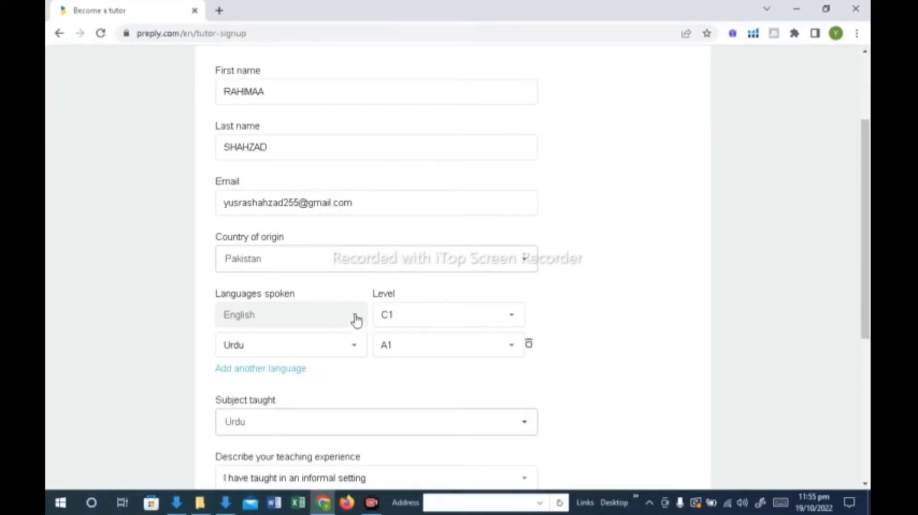
pyautogui.click(352, 350)
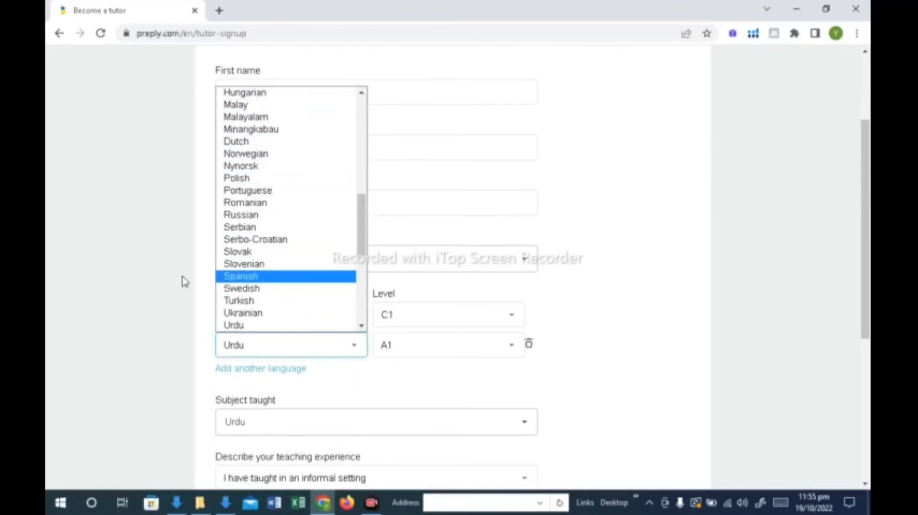
pyautogui.scroll(-3, 266, 301)
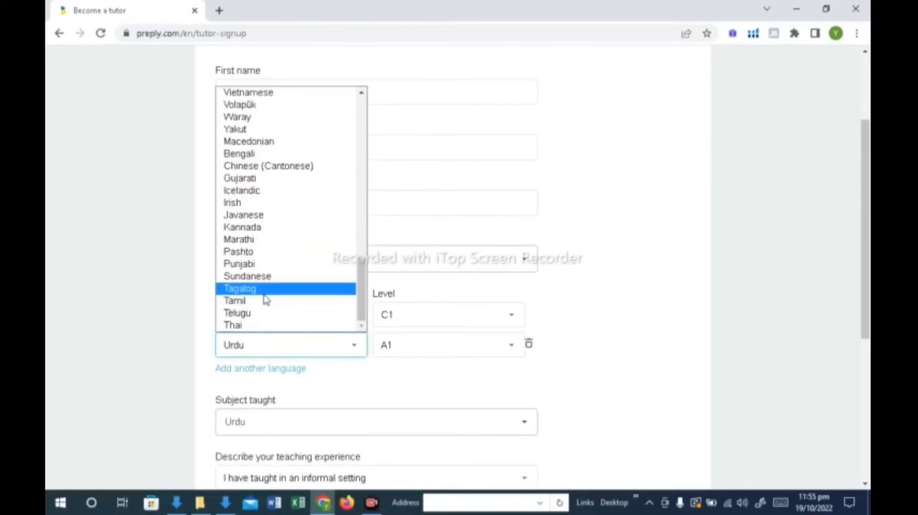
pyautogui.scroll(10, 287, 219)
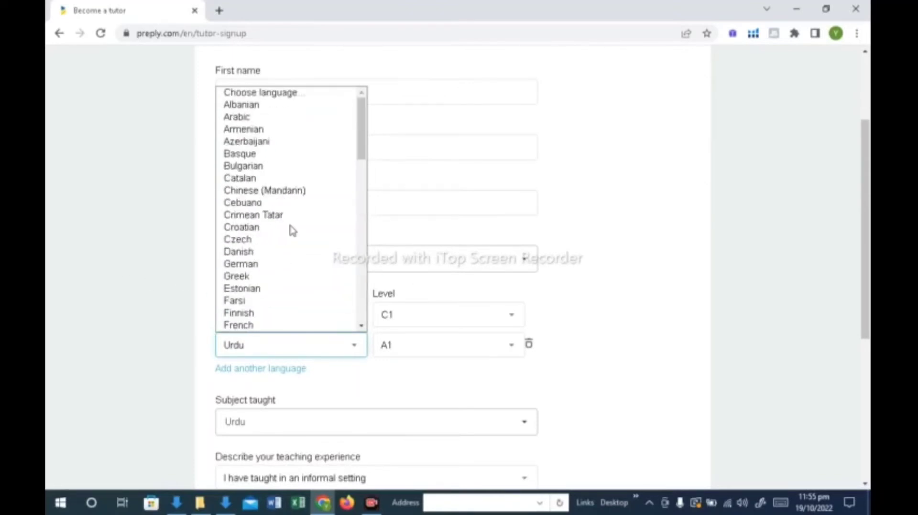
pyautogui.click(153, 240)
pyautogui.click(510, 352)
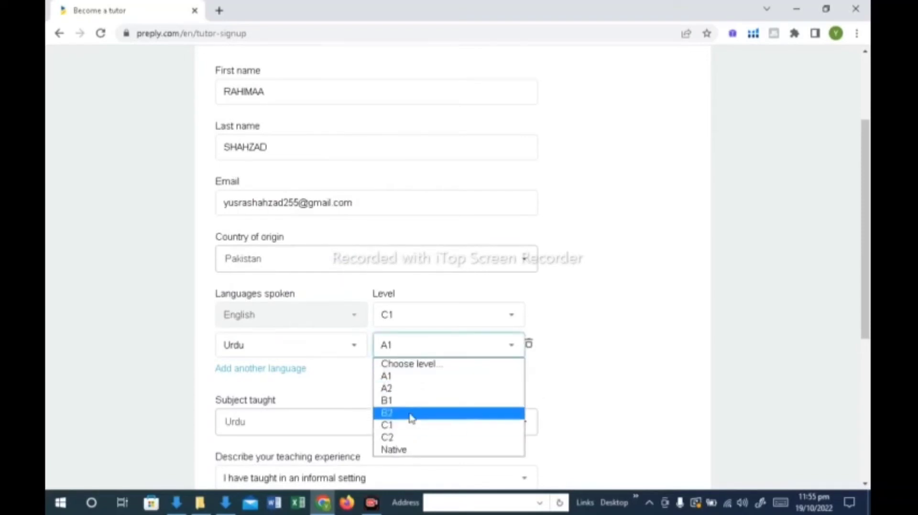
pyautogui.click(138, 357)
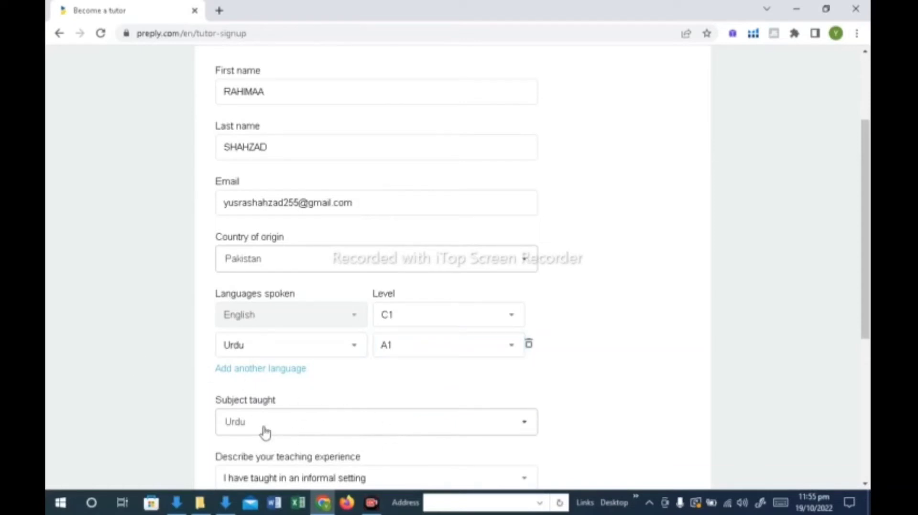
# Look through the subjects available to teach and select Urdu as the subject taught.
pyautogui.scroll(-1, 330, 435)
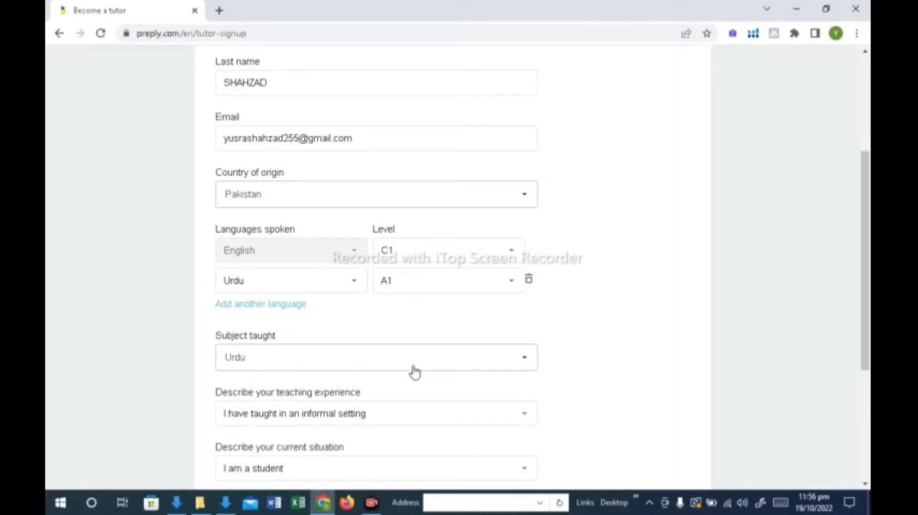
pyautogui.click(523, 368)
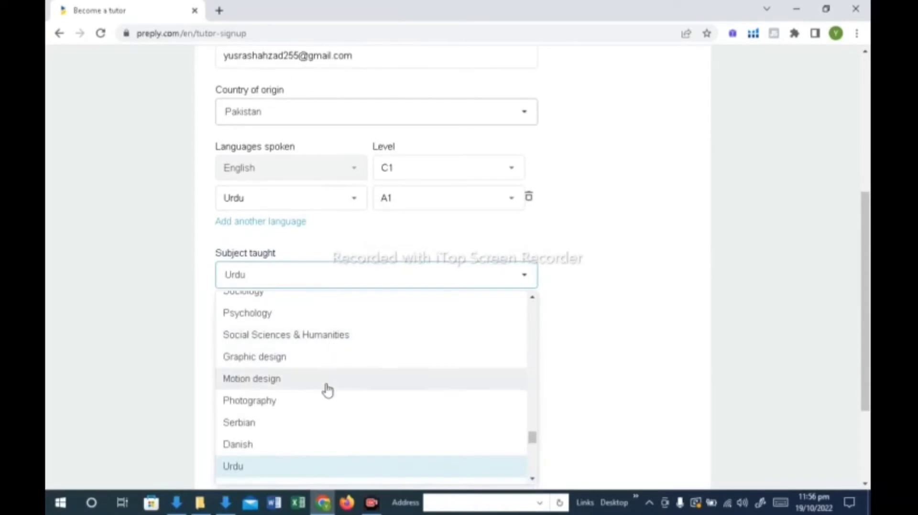
pyautogui.scroll(1, 285, 317)
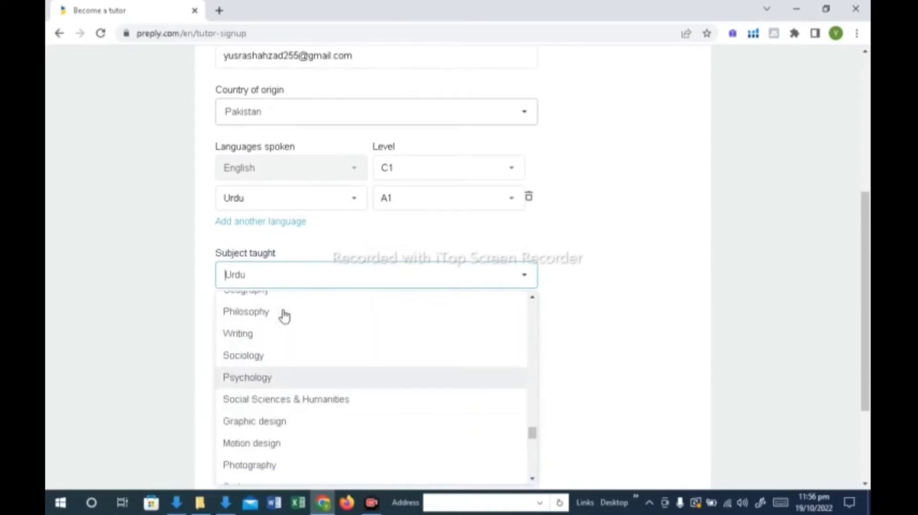
pyautogui.scroll(2, 285, 316)
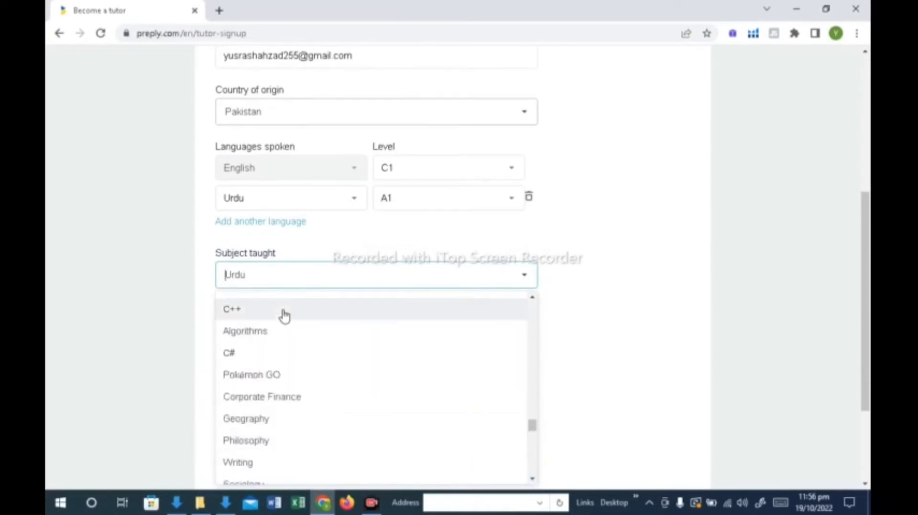
pyautogui.scroll(5, 285, 316)
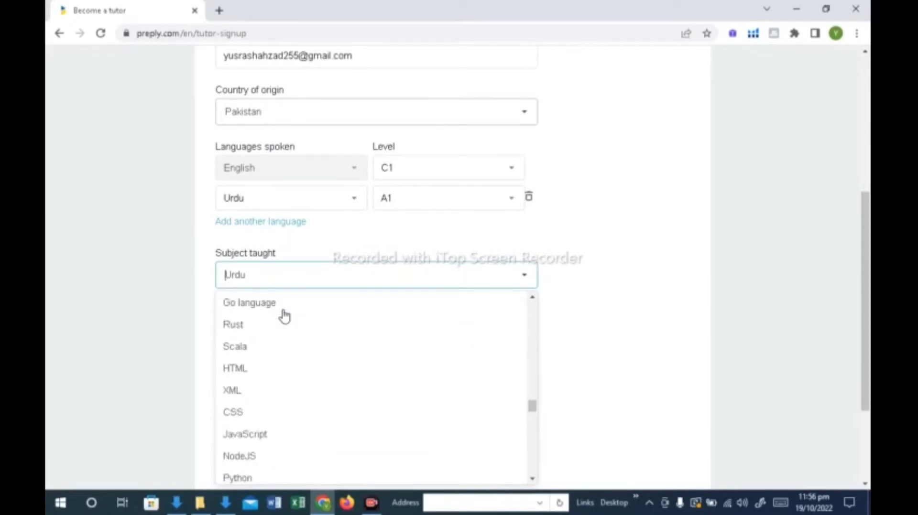
pyautogui.scroll(-3, 285, 316)
pyautogui.scroll(-8, 285, 316)
pyautogui.scroll(1, 284, 316)
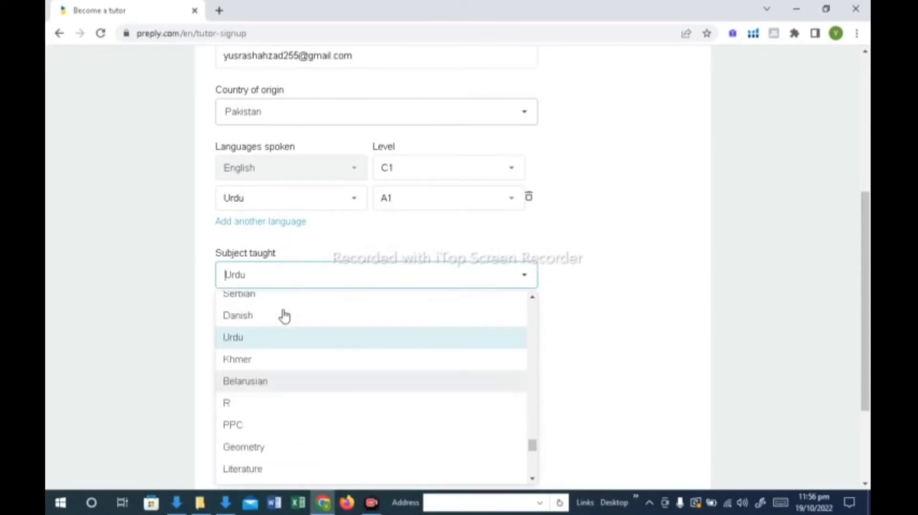
pyautogui.click(254, 343)
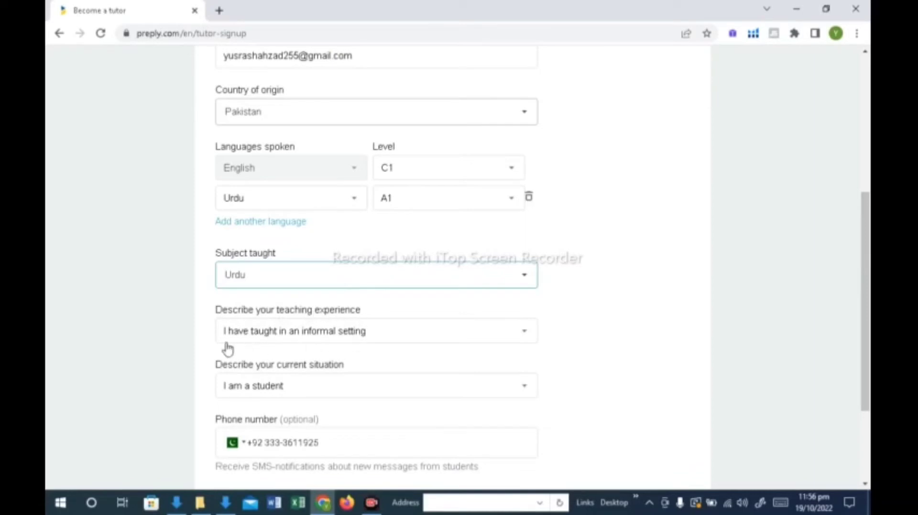
# Set the teaching experience to "I have taught in an informal setting" and the current situation to "I am a student".
pyautogui.click(527, 336)
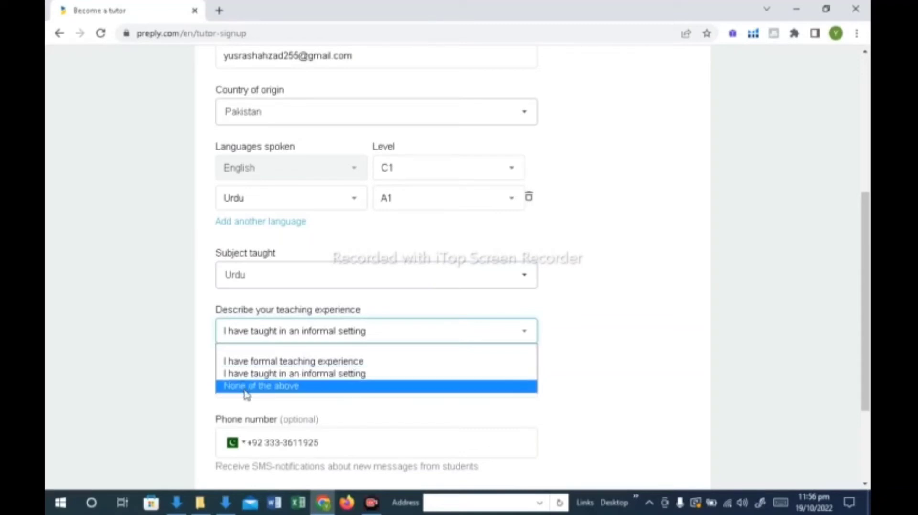
pyautogui.click(349, 374)
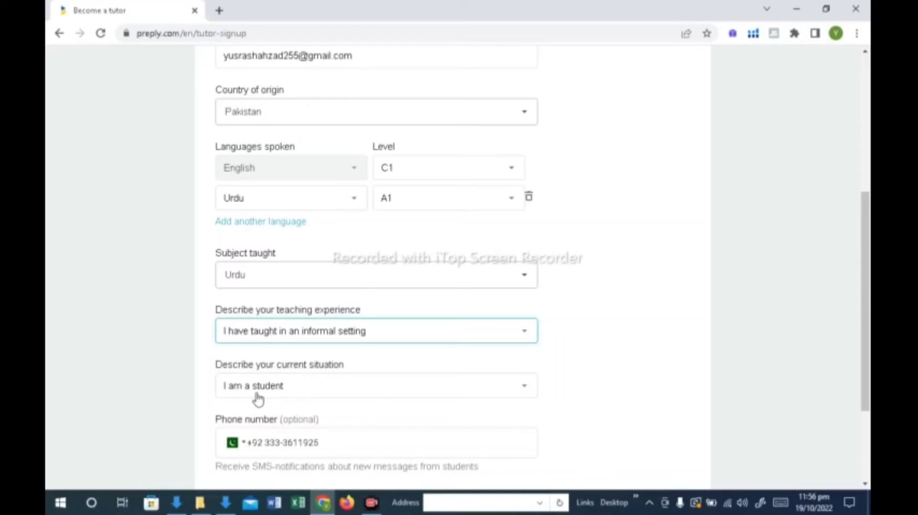
pyautogui.click(526, 395)
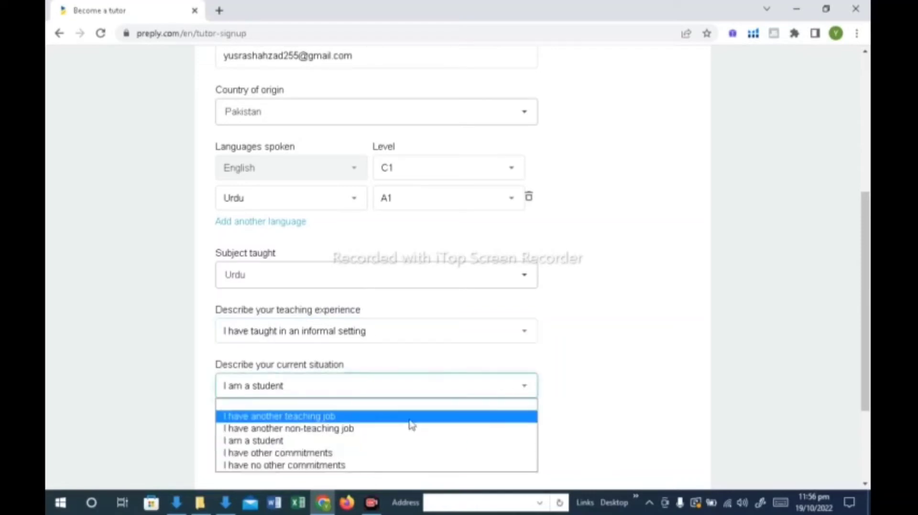
pyautogui.click(309, 442)
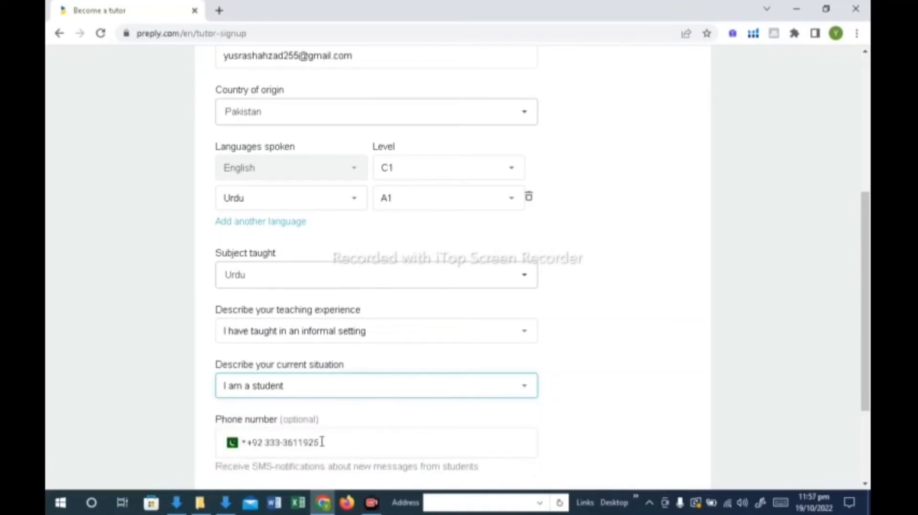
# Clear the optional phone number and tick the confirmation of being over 18.
pyautogui.moveTo(322, 442); pyautogui.dragTo(253, 444)
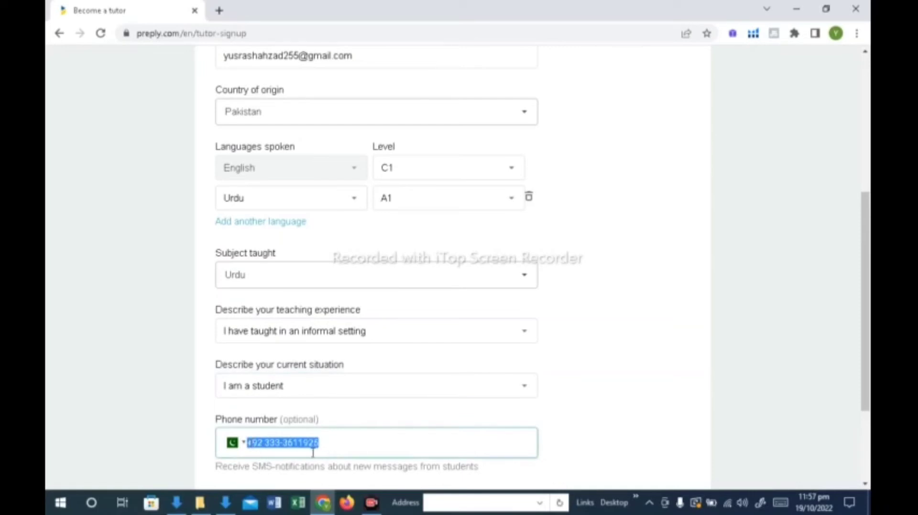
pyautogui.press('BackSpace')
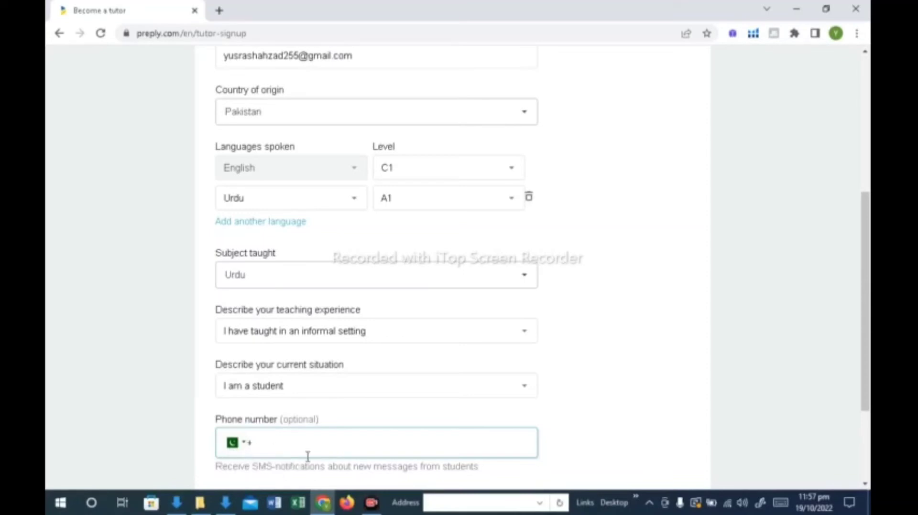
pyautogui.scroll(-3, 307, 457)
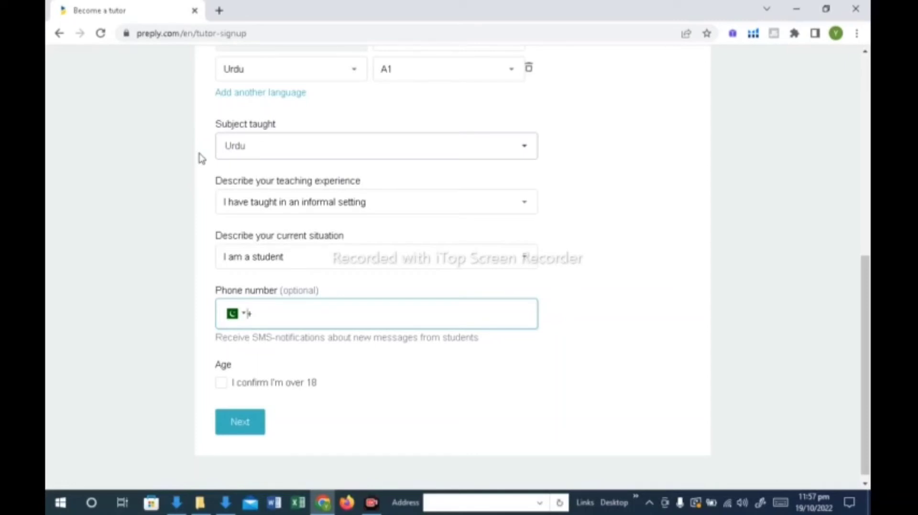
pyautogui.click(220, 385)
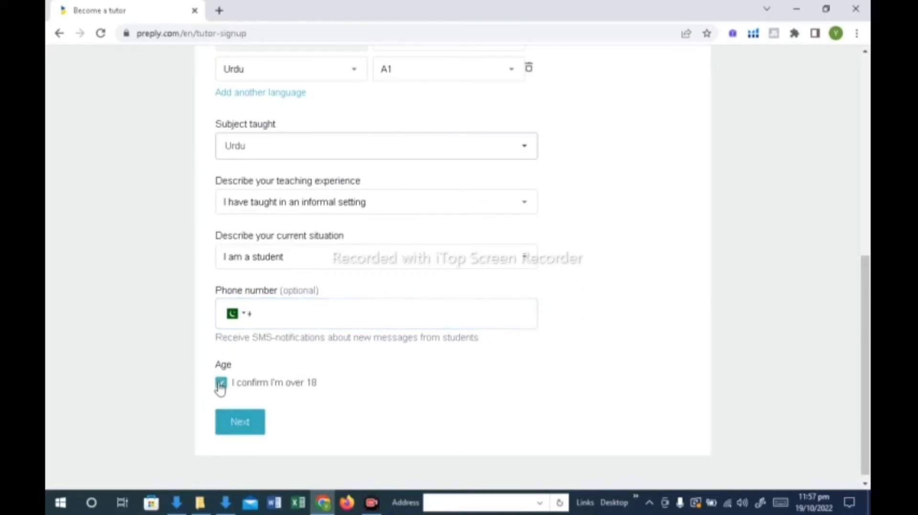
# Try twice to submit the About form and continue to the Photo stage, dismissing the connection dialog each time.
pyautogui.click(250, 429)
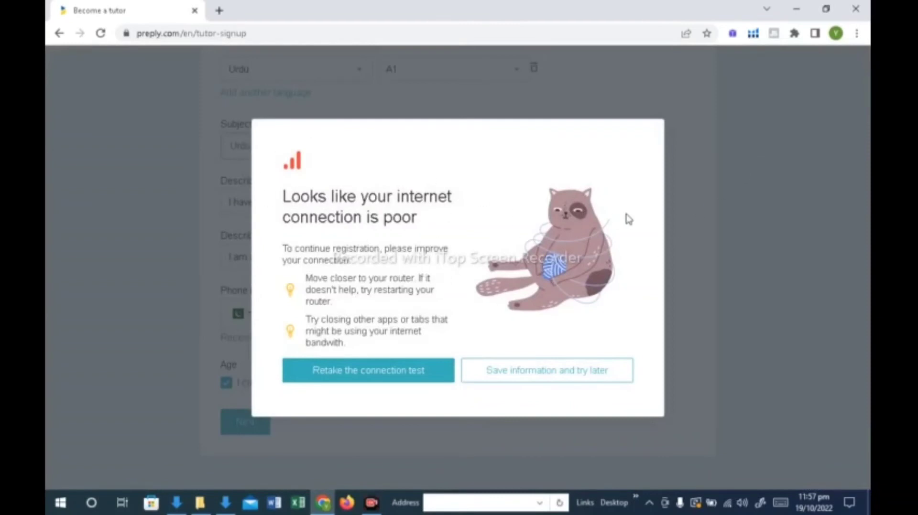
pyautogui.click(681, 218)
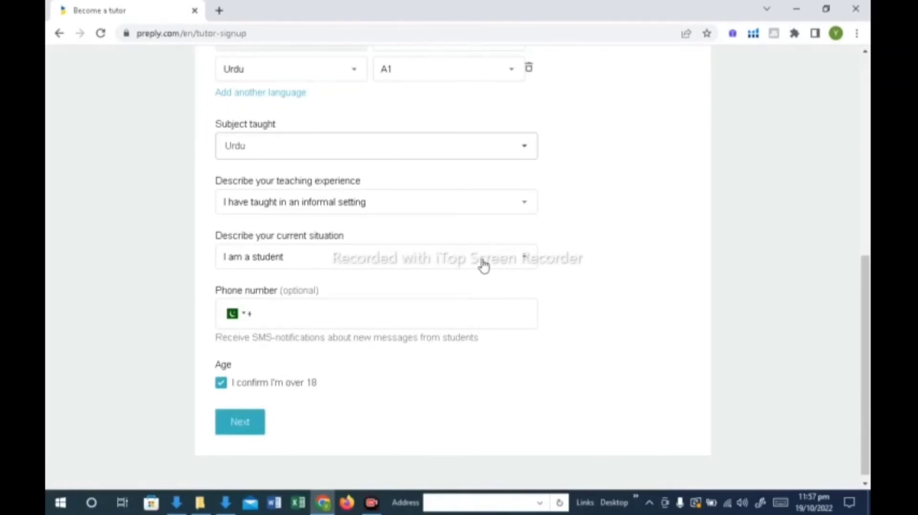
pyautogui.click(242, 425)
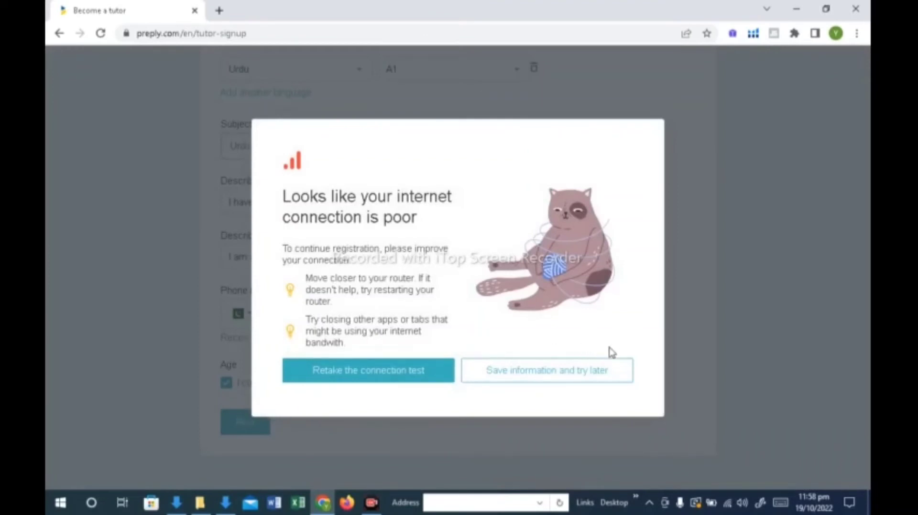
pyautogui.click(680, 317)
pyautogui.scroll(8, 674, 324)
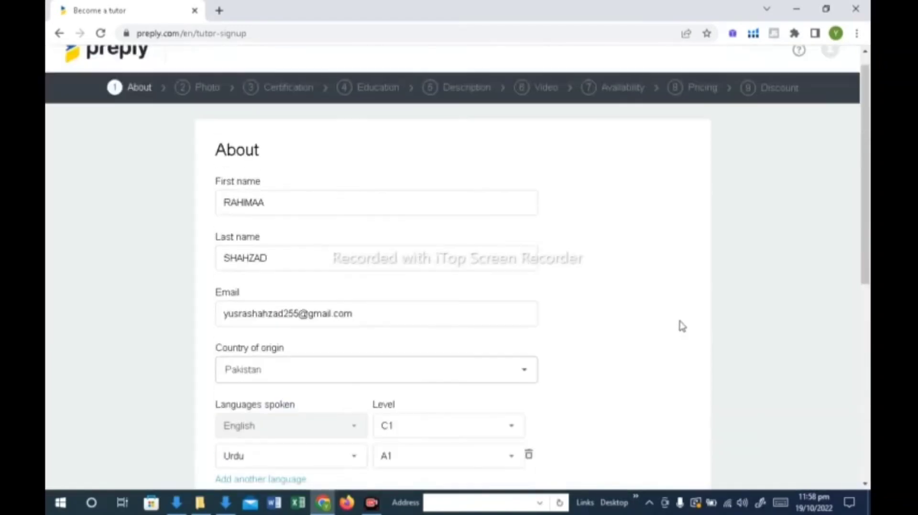